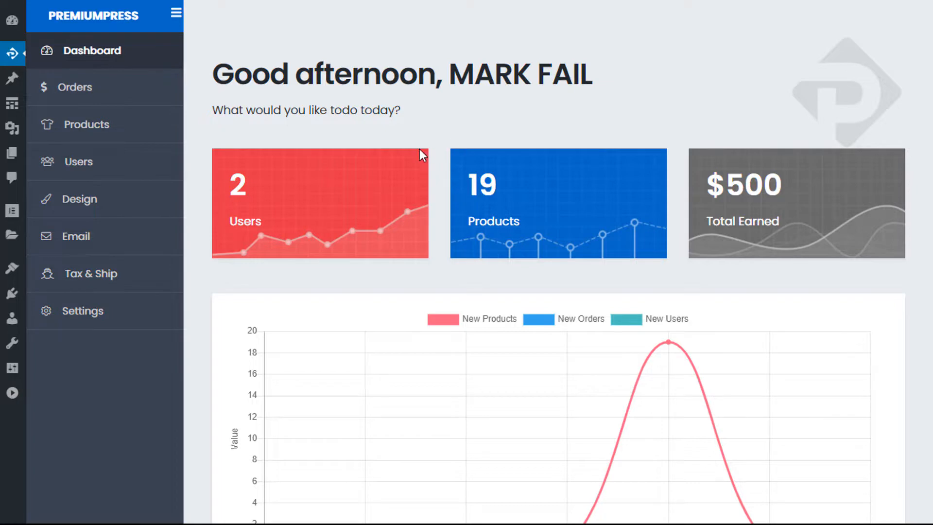
# Open the ready-made design ideas from the theme's design overview
pyautogui.click(84, 200)
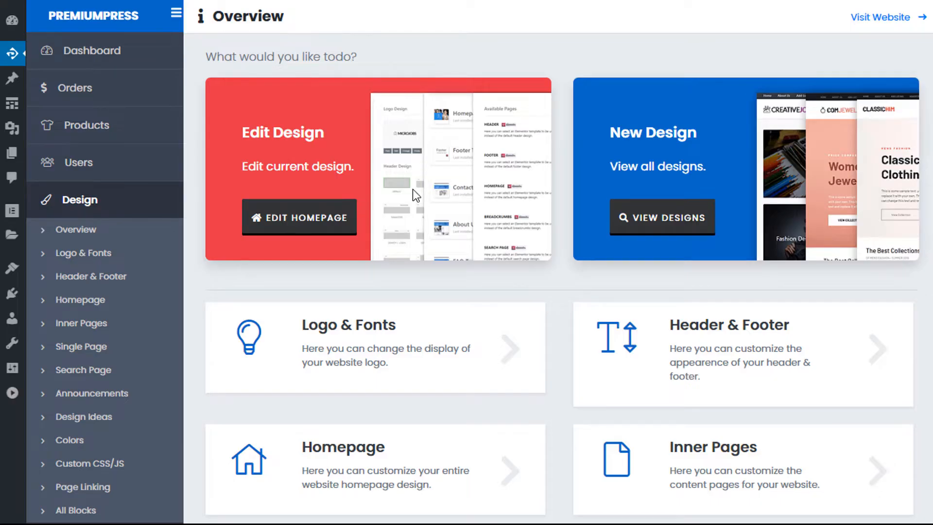
pyautogui.scroll(-1, 474, 208)
pyautogui.scroll(1, 483, 203)
pyautogui.click(635, 219)
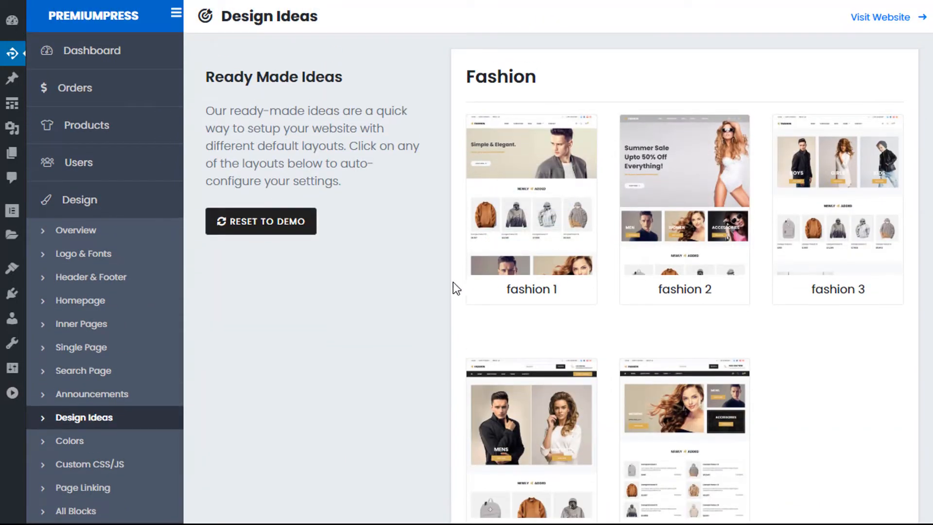
# Look through the ready-made layouts in the Fashion, Jewelry, Glasses and other categories
pyautogui.scroll(-4, 437, 287)
pyautogui.scroll(4, 426, 287)
pyautogui.scroll(-20, 413, 249)
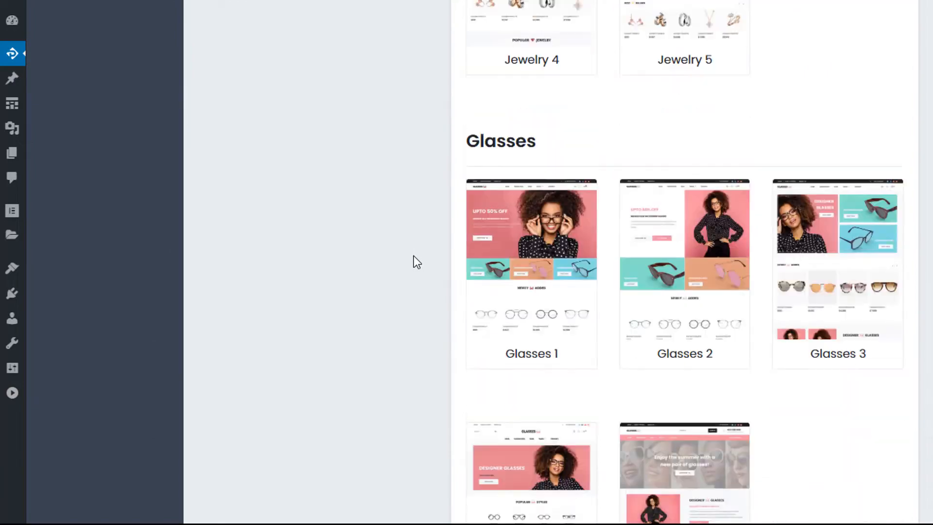
pyautogui.scroll(-8, 413, 256)
pyautogui.scroll(20, 411, 254)
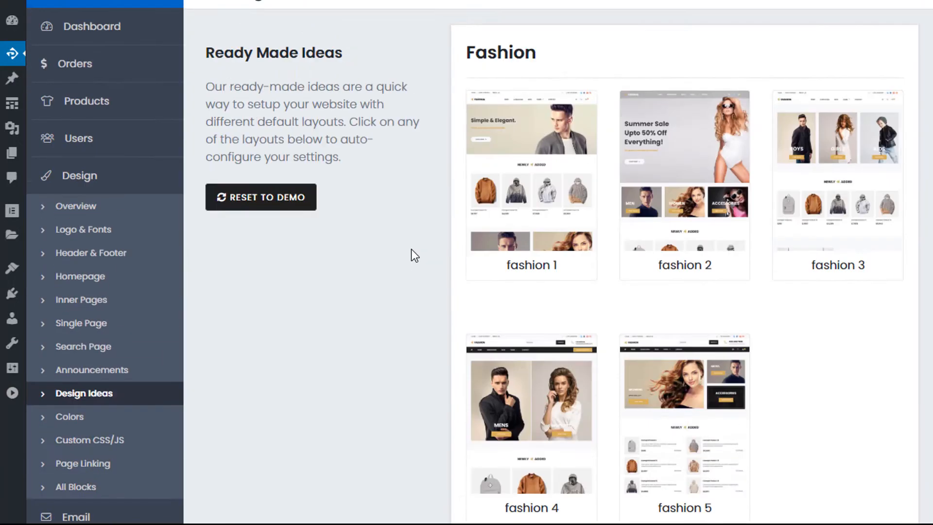
pyautogui.scroll(1, 411, 249)
pyautogui.scroll(-2, 525, 199)
pyautogui.scroll(2, 520, 195)
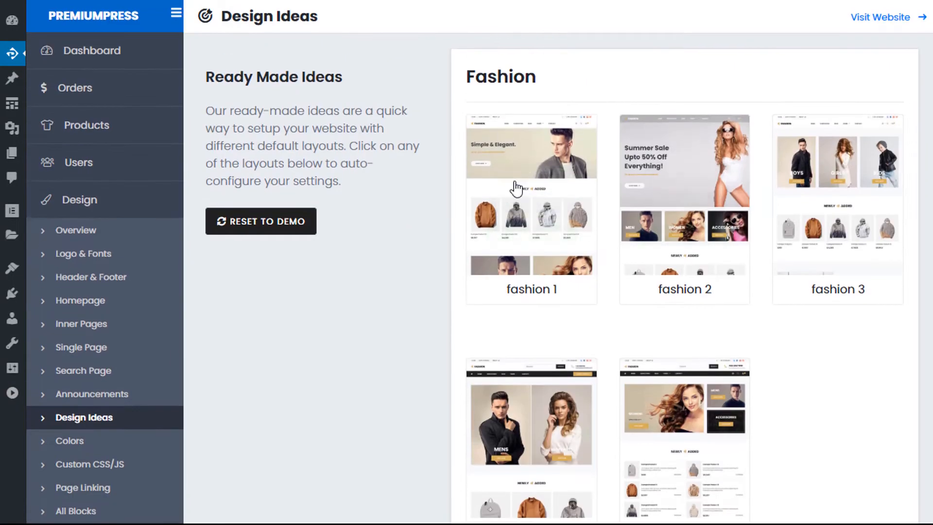
# Preview the fashion 1 design's full homepage, then close the preview
pyautogui.click(535, 164)
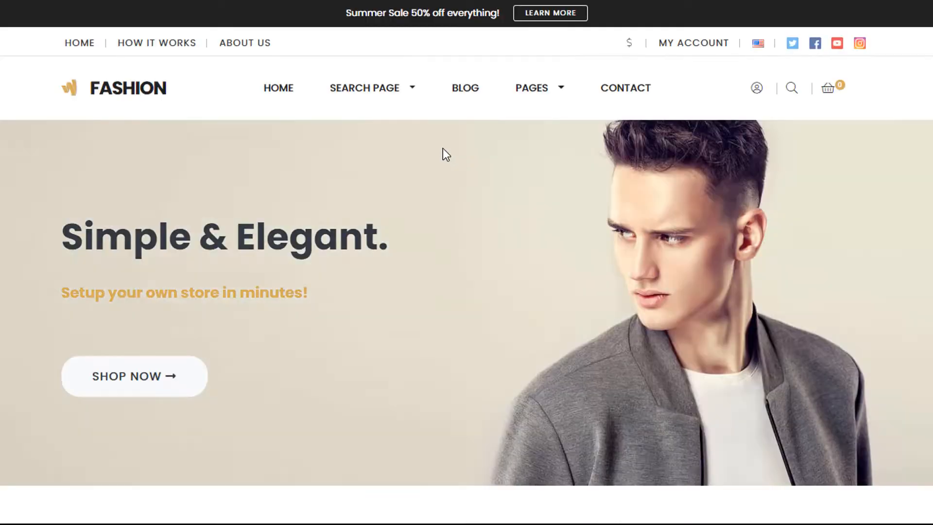
pyautogui.scroll(-10, 442, 150)
pyautogui.scroll(10, 467, 73)
pyautogui.hotkey('ctrl', 'w')
# Preview one of the Jewelry designs from top to bottom and close it
pyautogui.scroll(-11, 552, 218)
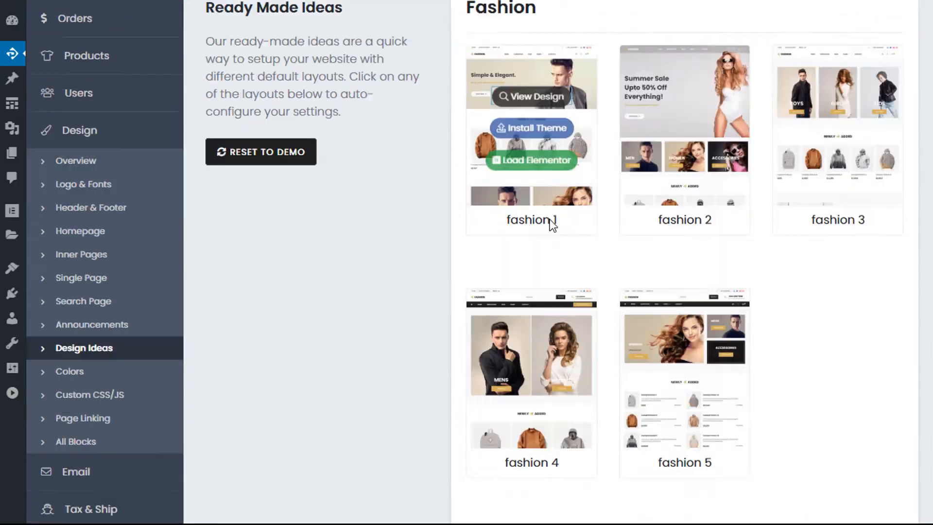
pyautogui.moveTo(535, 199)
pyautogui.click(535, 118)
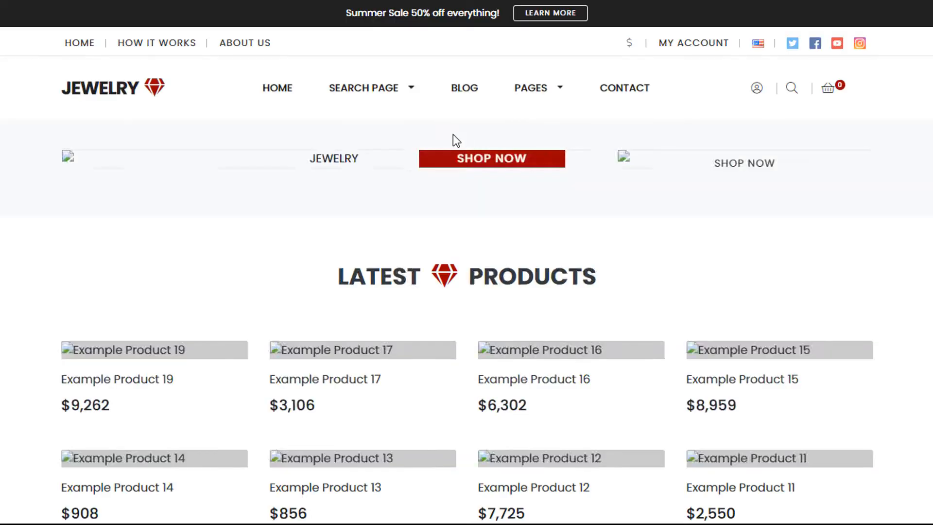
pyautogui.scroll(-8, 452, 173)
pyautogui.scroll(8, 442, 176)
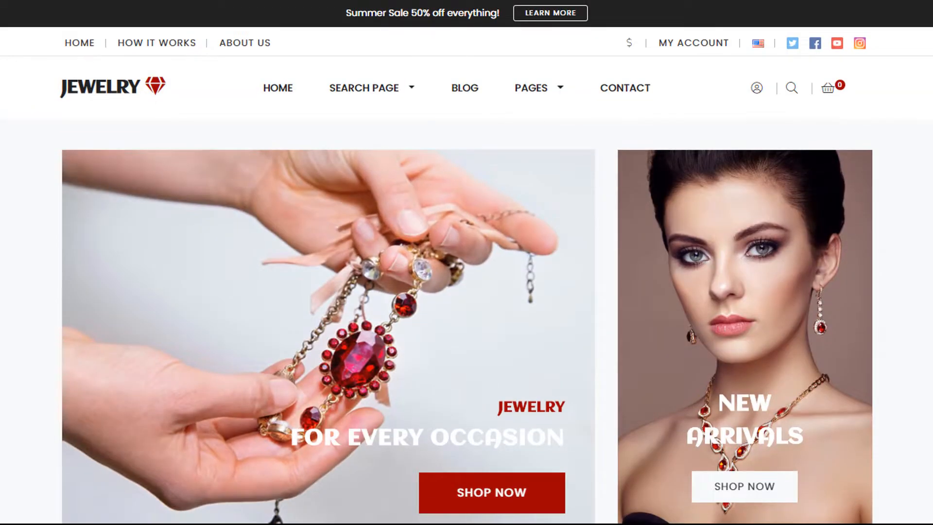
pyautogui.hotkey('ctrl', 'w')
# Preview the Furniture 2 design and return to the list of design ideas
pyautogui.scroll(-8, 595, 261)
pyautogui.scroll(-8, 501, 304)
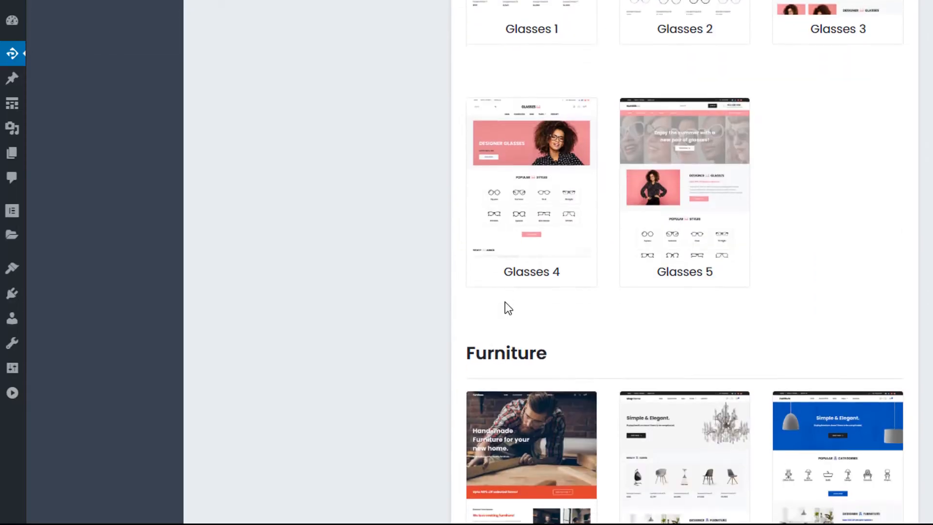
pyautogui.moveTo(632, 284)
pyautogui.click(692, 239)
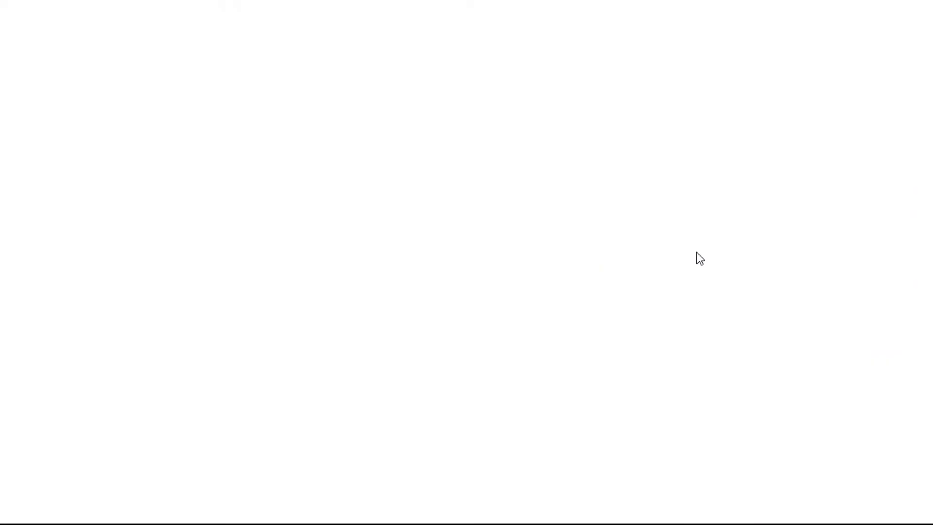
pyautogui.scroll(-7, 437, 248)
pyautogui.scroll(7, 432, 170)
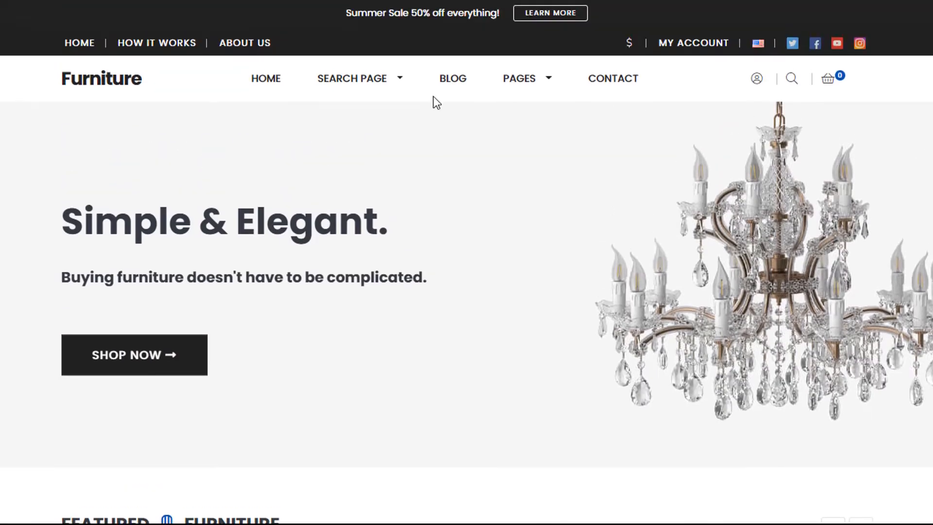
pyautogui.hotkey('ctrl', 'w')
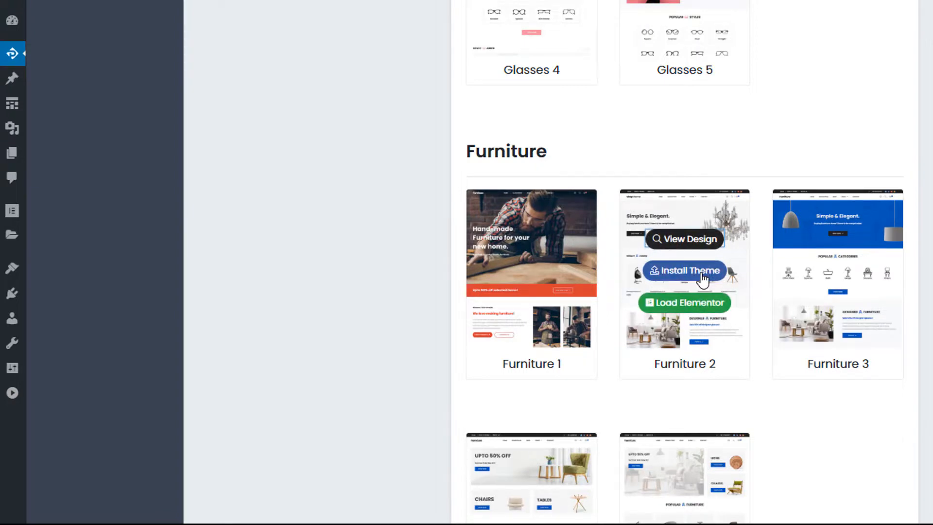
# Load the Furniture 2 design into Elementor, review its page sections and open the header block's settings
pyautogui.click(702, 314)
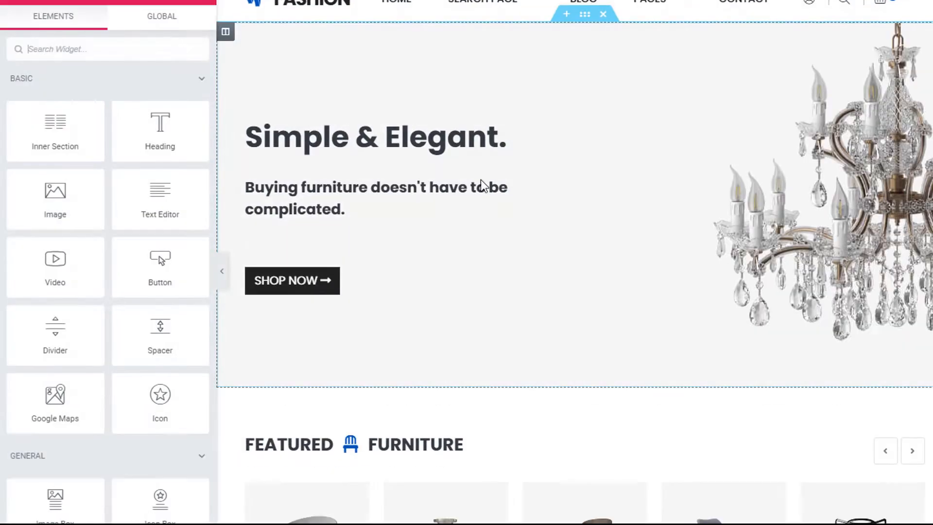
pyautogui.scroll(-9, 547, 263)
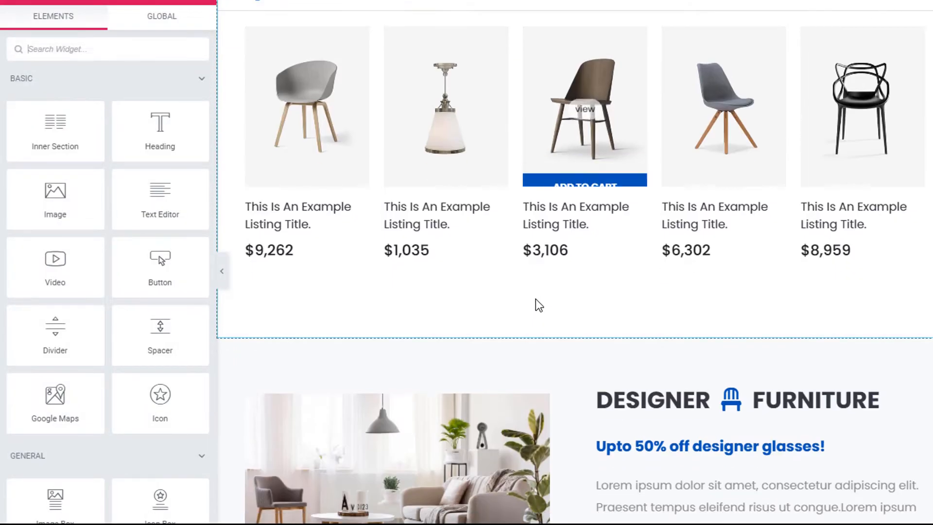
pyautogui.scroll(-10, 539, 305)
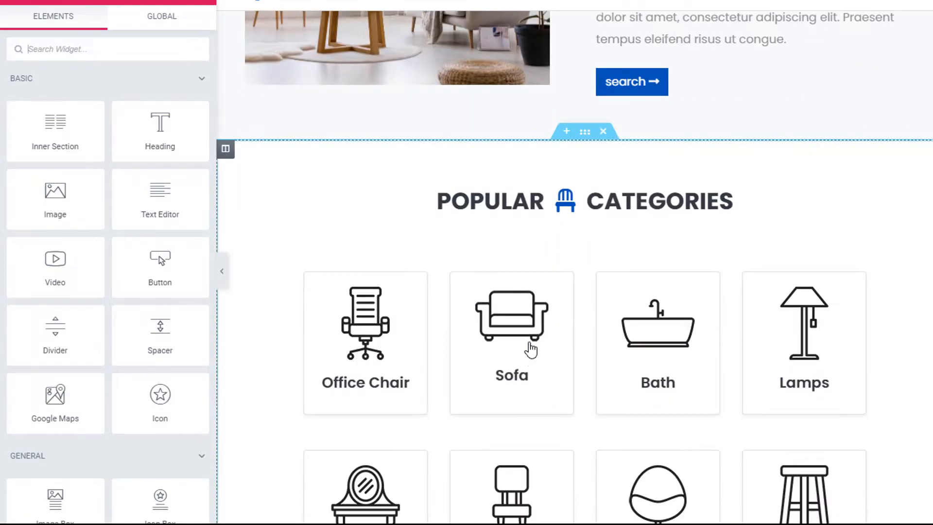
pyautogui.scroll(-20, 530, 348)
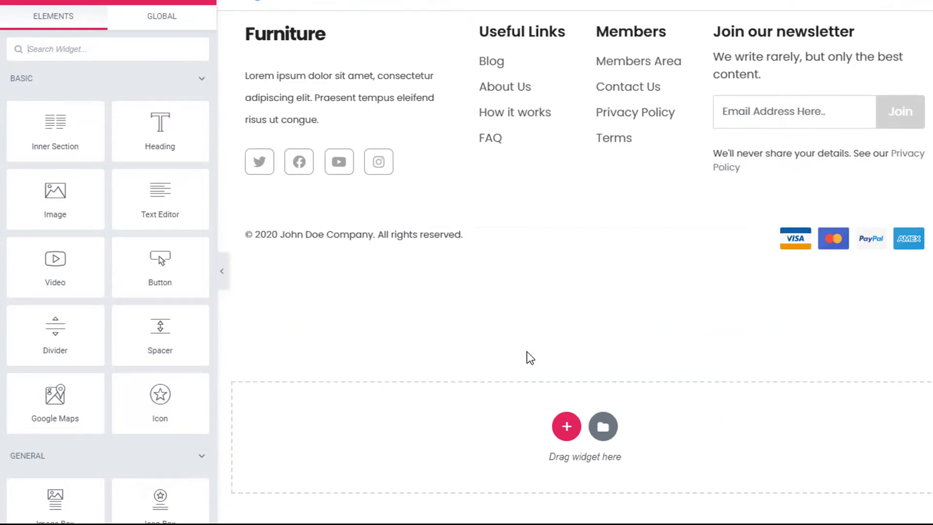
pyautogui.scroll(20, 529, 357)
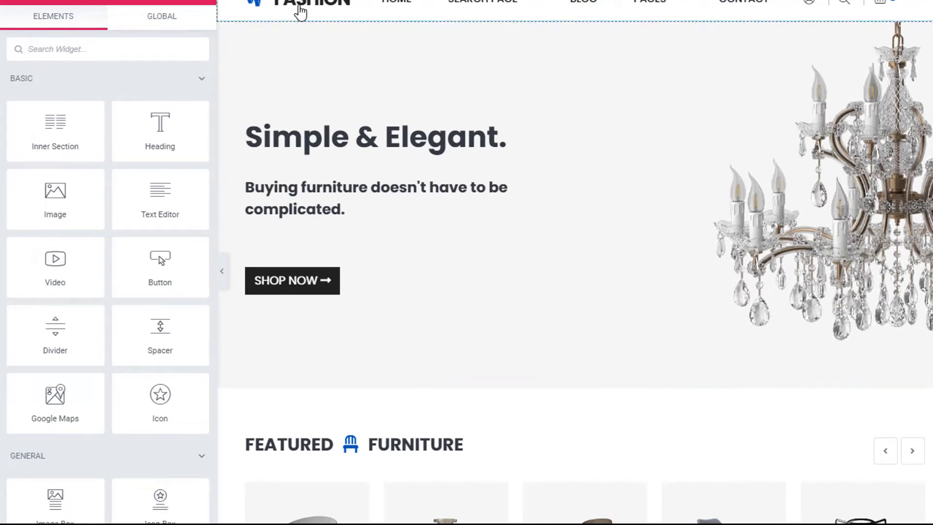
pyautogui.click(300, 12)
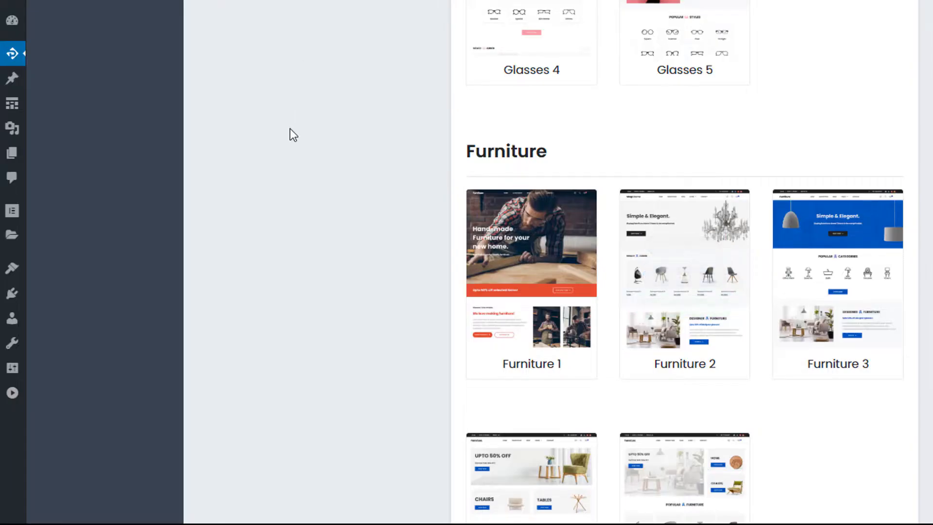
# Open the Logo & Fonts settings and locate the brand word "fashion" in the text logo code
pyautogui.scroll(15, 279, 154)
pyautogui.scroll(4, 278, 161)
pyautogui.scroll(-1, 238, 282)
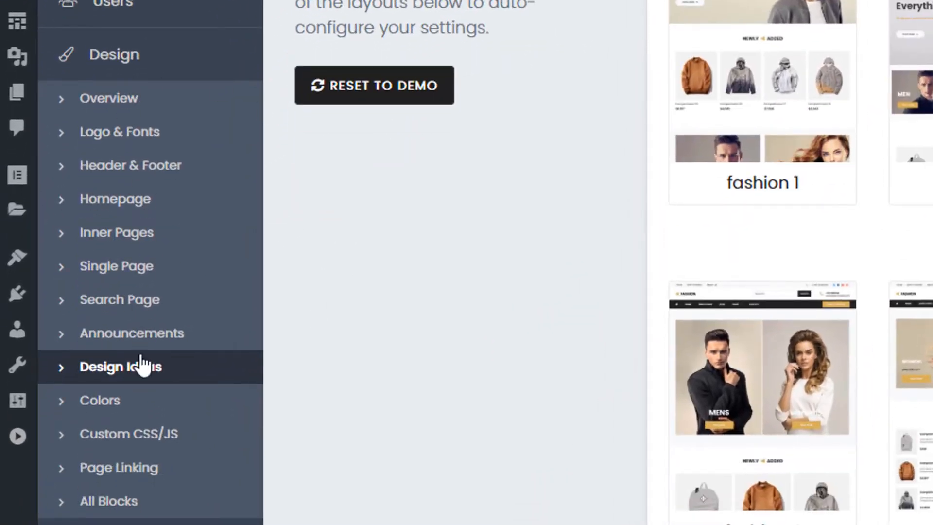
pyautogui.click(127, 134)
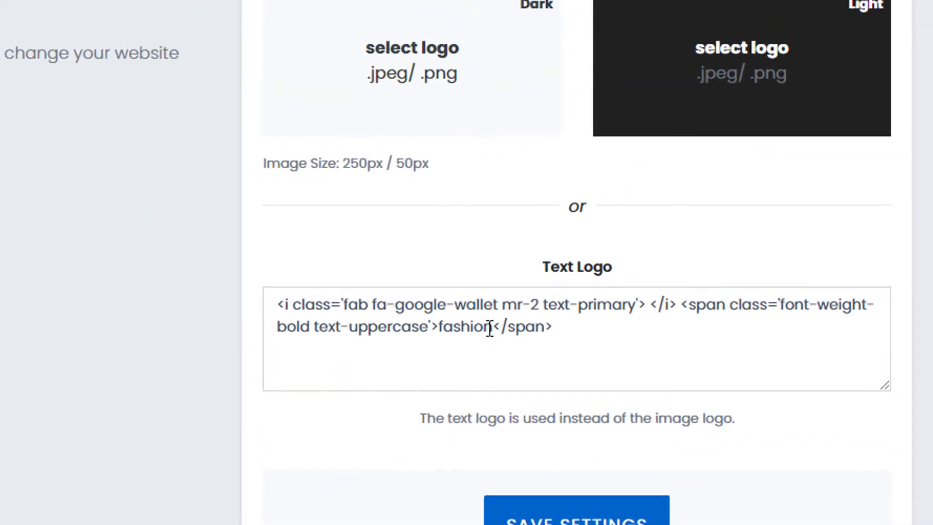
pyautogui.moveTo(493, 327); pyautogui.dragTo(431, 327)
pyautogui.click(465, 330)
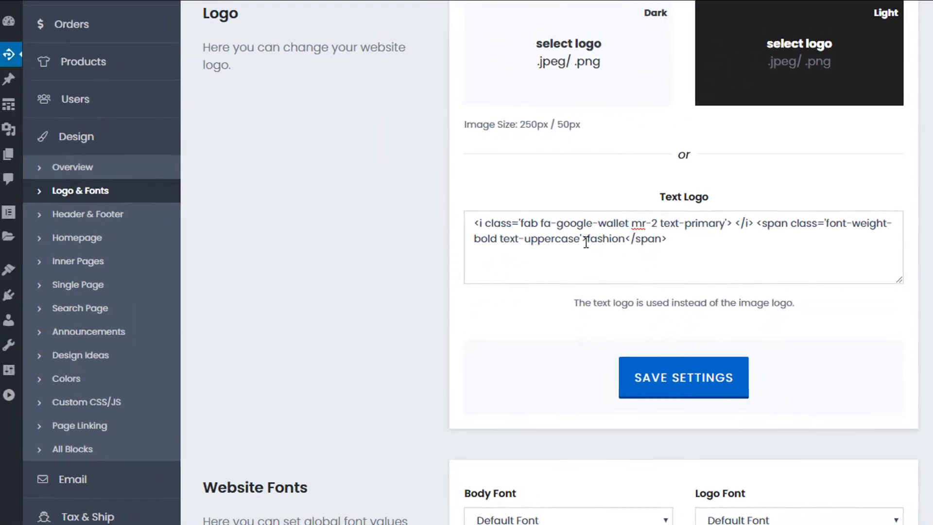
# Return to the Elementor page, review its sections and open the footer block's settings
pyautogui.scroll(1, 443, 344)
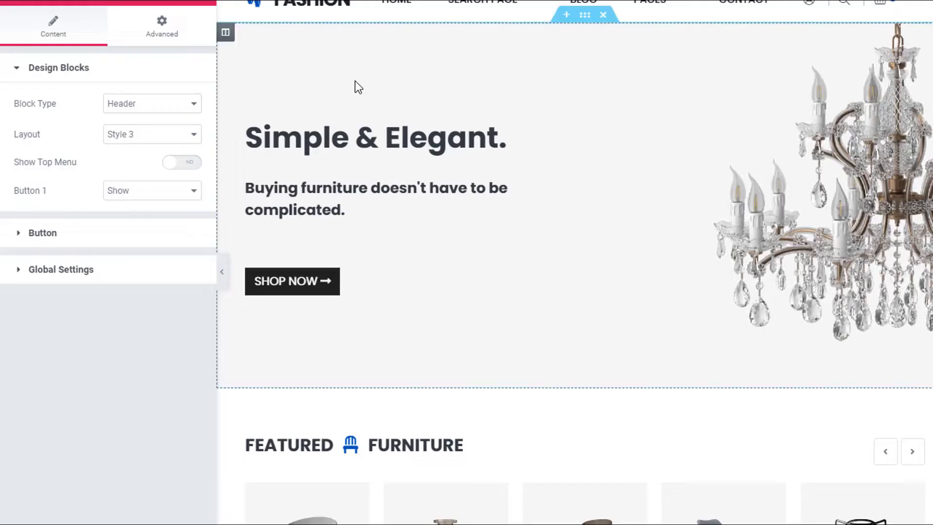
pyautogui.scroll(-1, 428, 194)
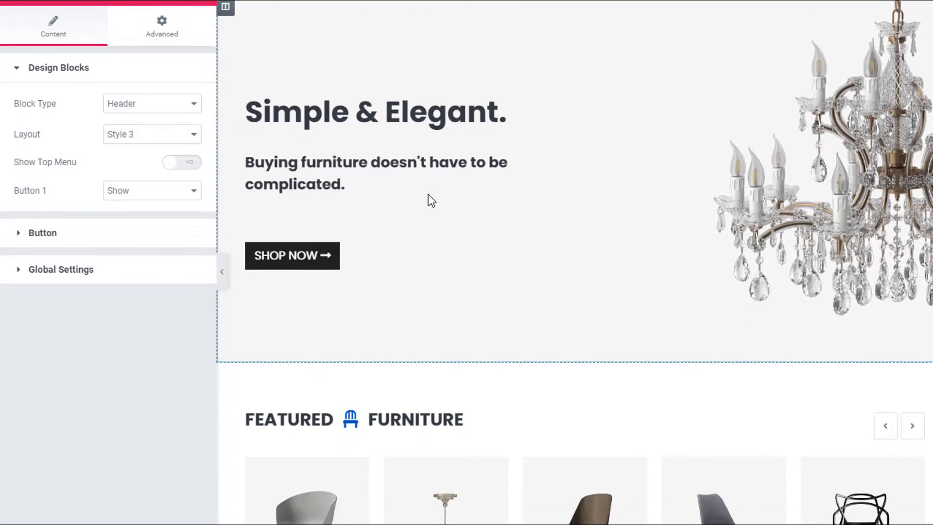
pyautogui.scroll(1, 423, 196)
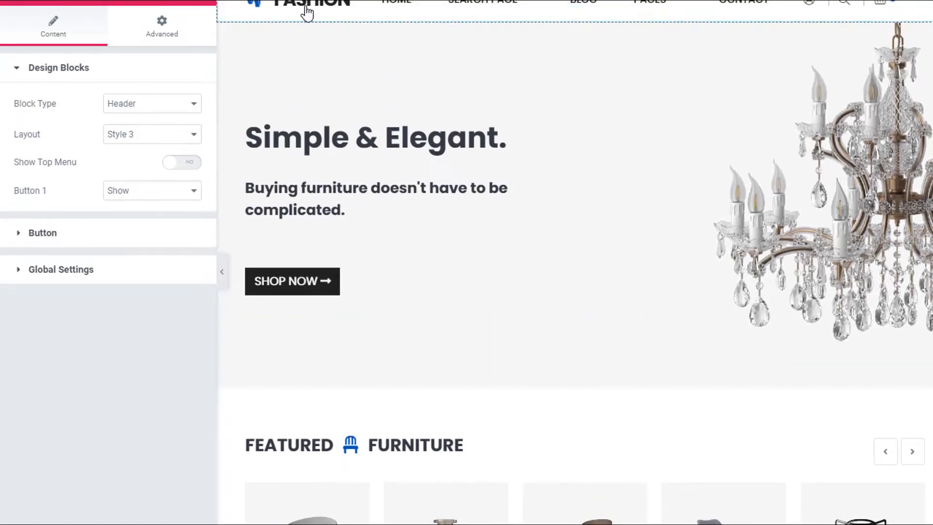
pyautogui.scroll(-15, 448, 319)
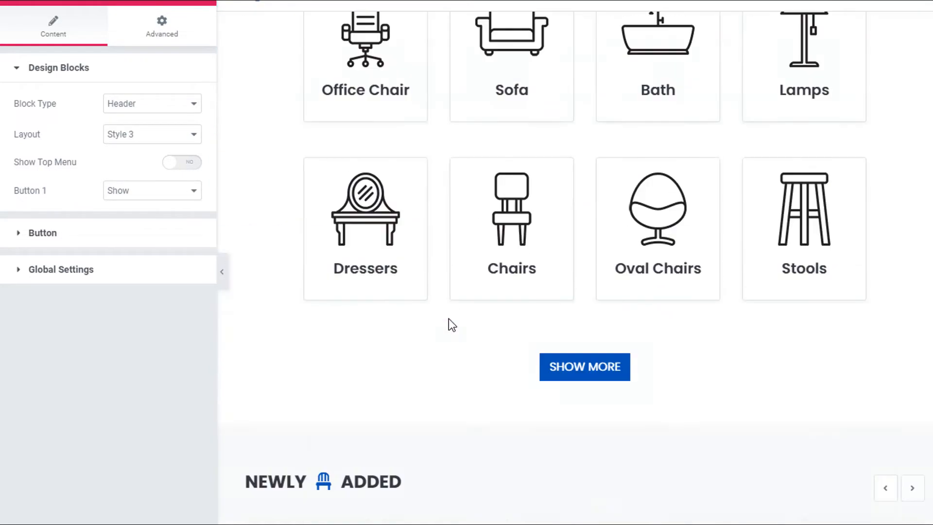
pyautogui.scroll(-7, 439, 326)
pyautogui.scroll(6, 439, 335)
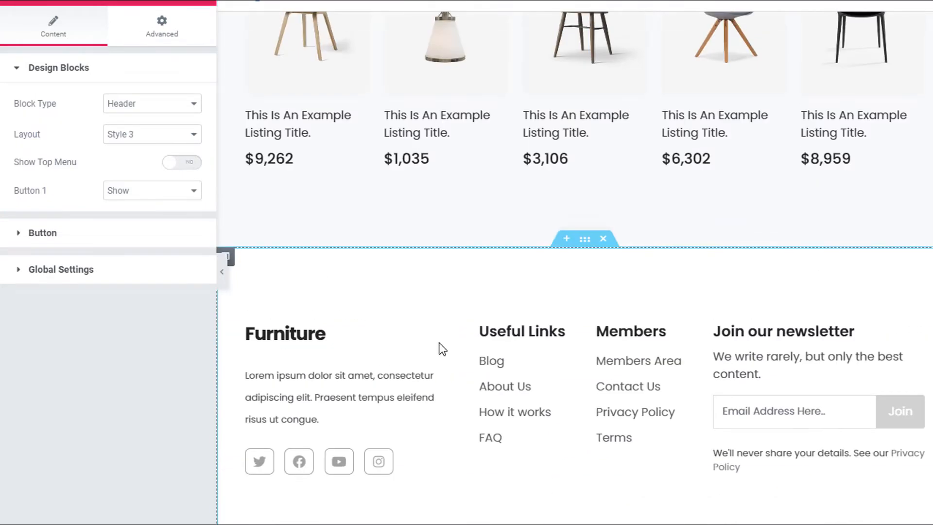
pyautogui.click(443, 351)
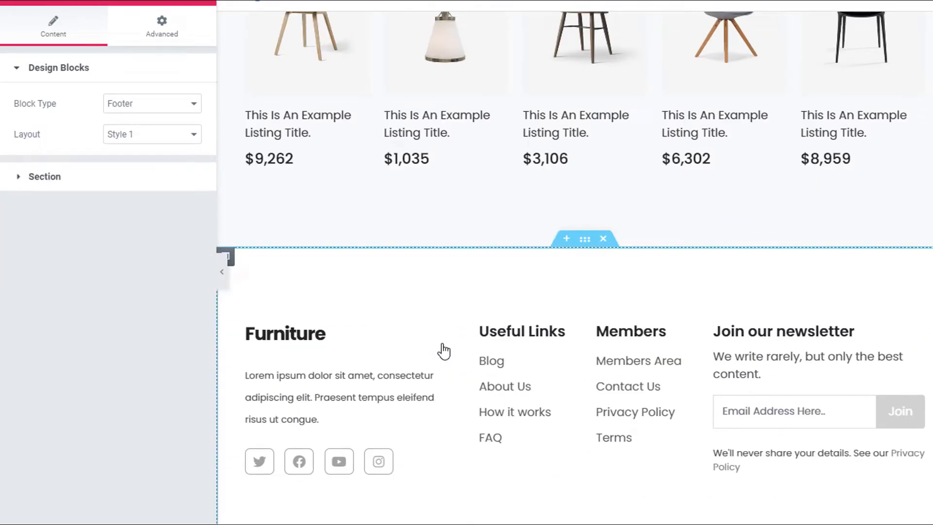
# Set the page title to NEW HOMEPAGE in the Elementor page settings
pyautogui.scroll(15, 443, 346)
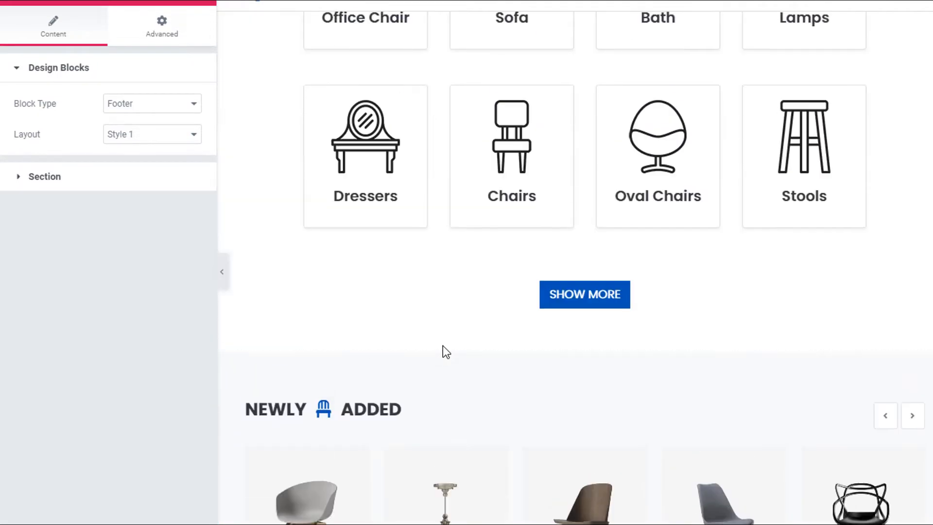
pyautogui.scroll(6, 442, 347)
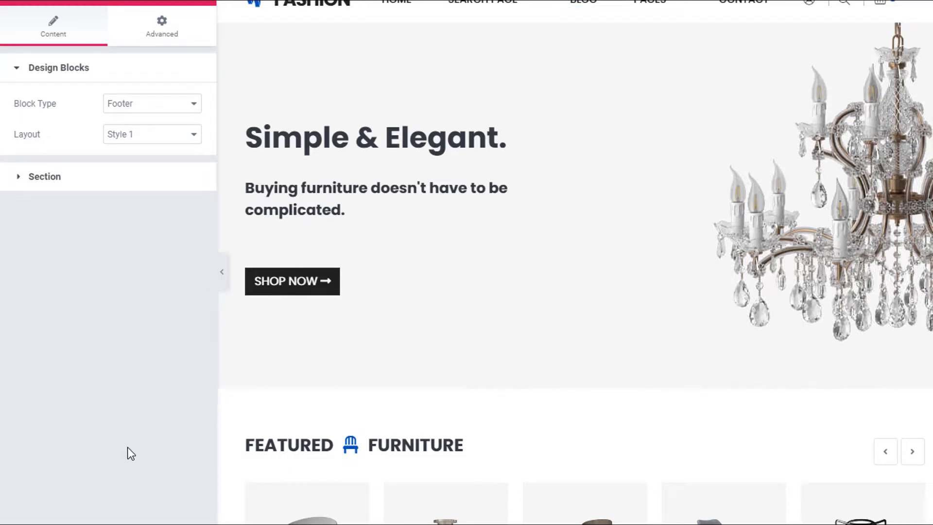
pyautogui.click(18, 524)
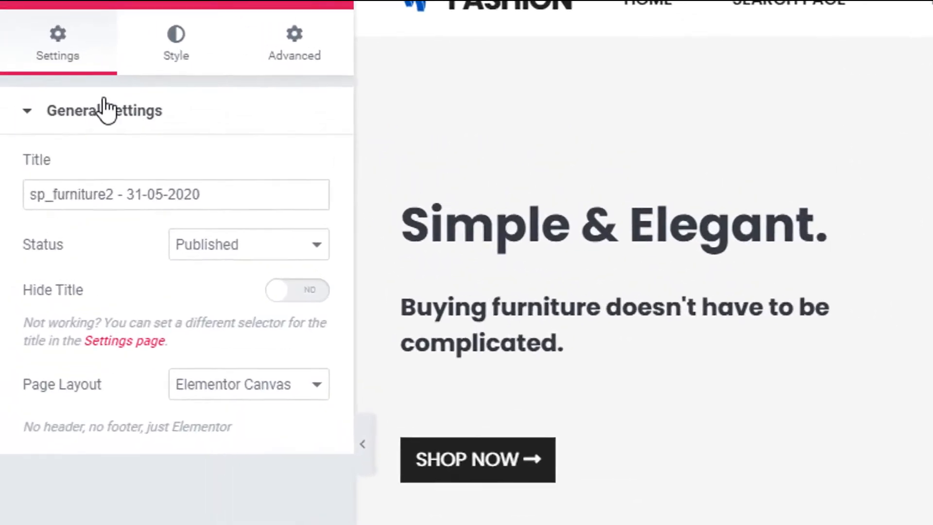
pyautogui.moveTo(206, 195); pyautogui.dragTo(0, 187)
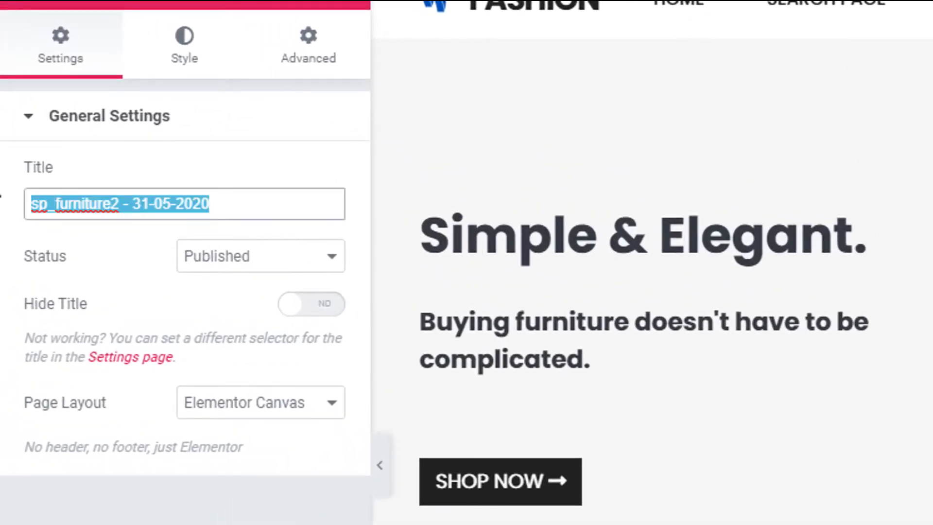
pyautogui.write('NEW HOMEPAG')
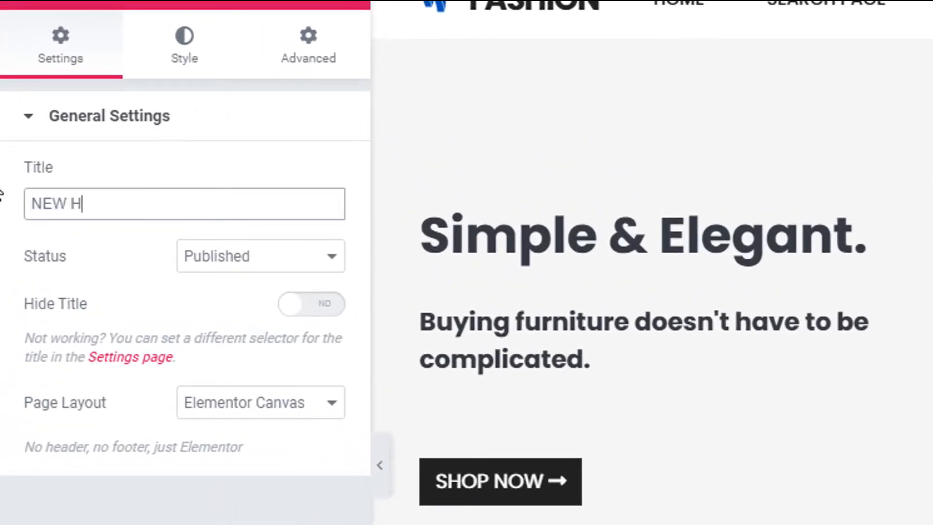
pyautogui.write('E')
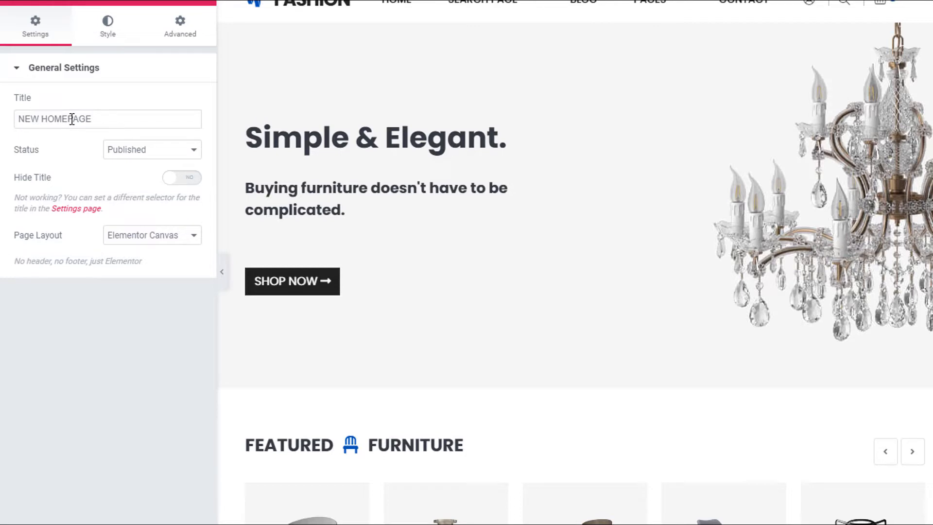
pyautogui.click(99, 118)
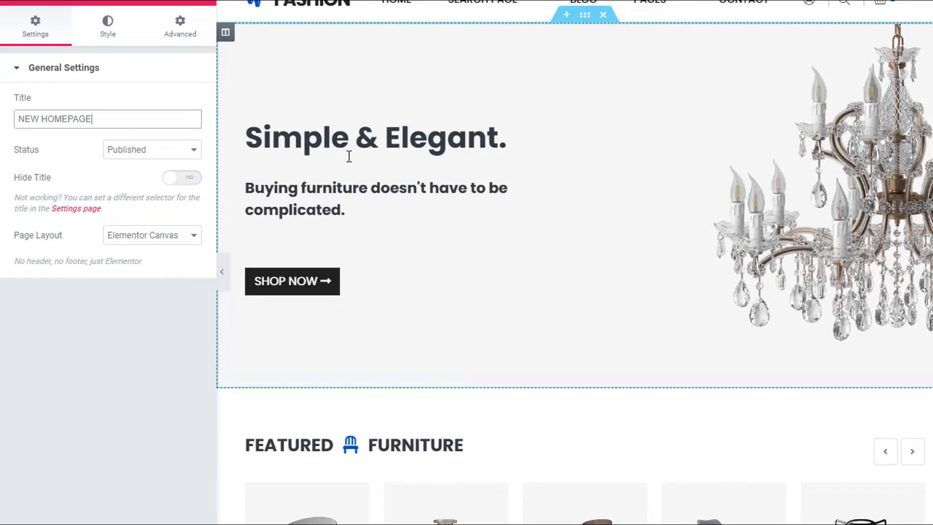
# Open the settings of the Simple & Elegant hero block, review its settings groups and look over the page sections
pyautogui.click(419, 214)
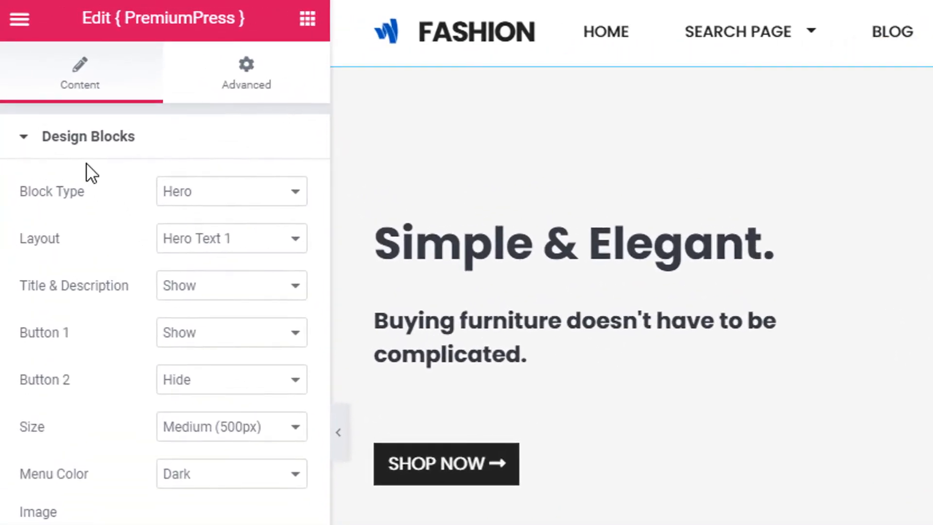
pyautogui.click(77, 140)
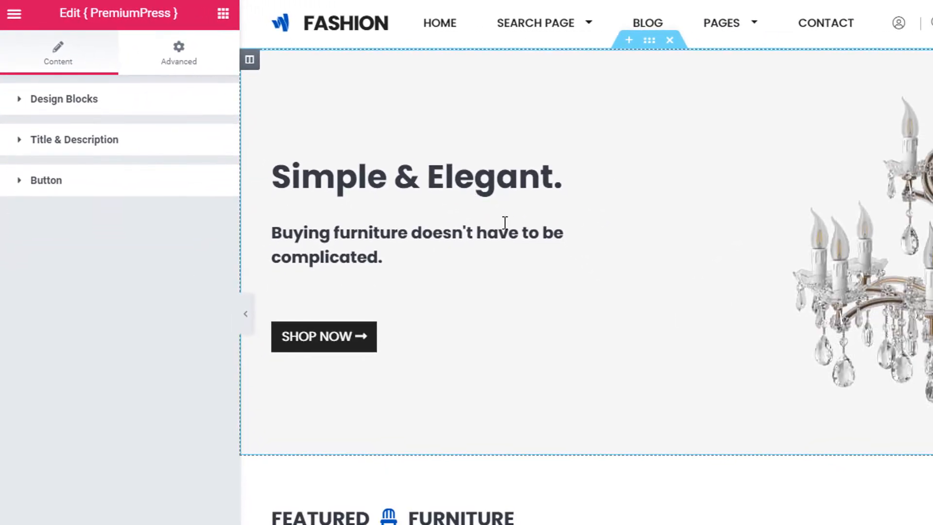
pyautogui.scroll(-3, 506, 238)
pyautogui.scroll(3, 486, 315)
pyautogui.scroll(-2, 491, 185)
pyautogui.scroll(2, 539, 204)
pyautogui.scroll(-8, 544, 211)
pyautogui.scroll(-6, 593, 254)
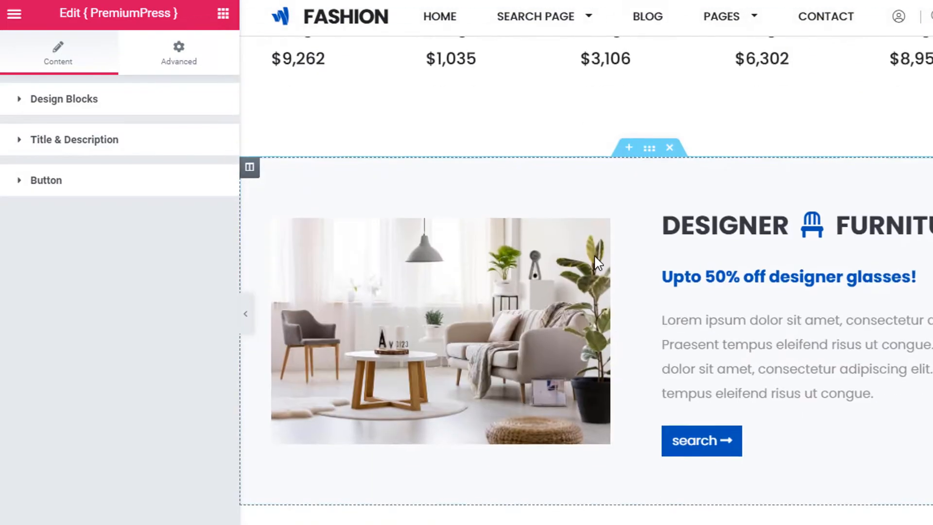
pyautogui.scroll(-6, 680, 253)
pyautogui.scroll(7, 515, 311)
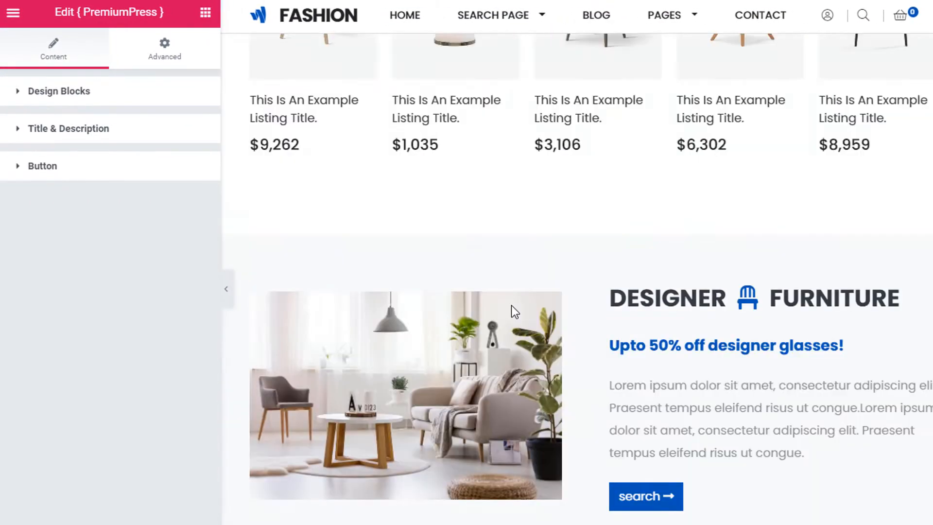
pyautogui.scroll(10, 511, 305)
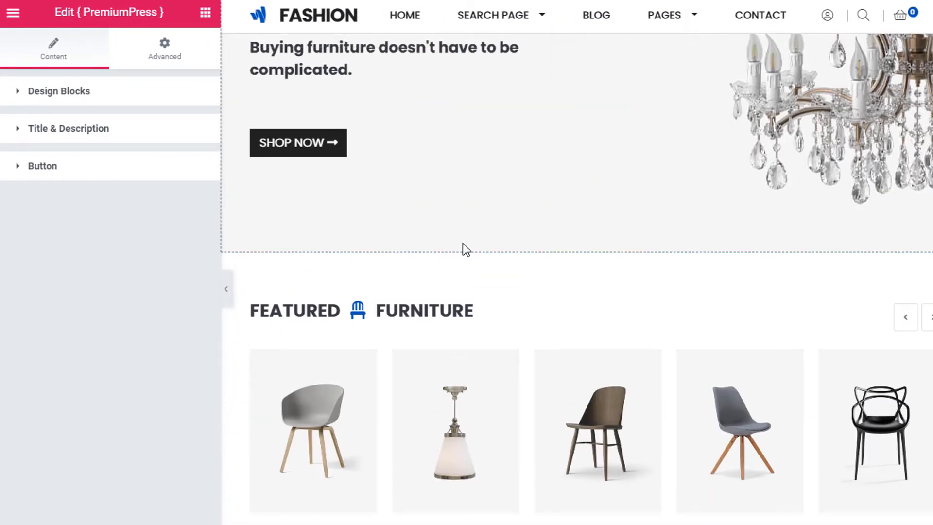
# Change the hero block's type to Text with the Style 1 layout in its design block settings
pyautogui.click(88, 93)
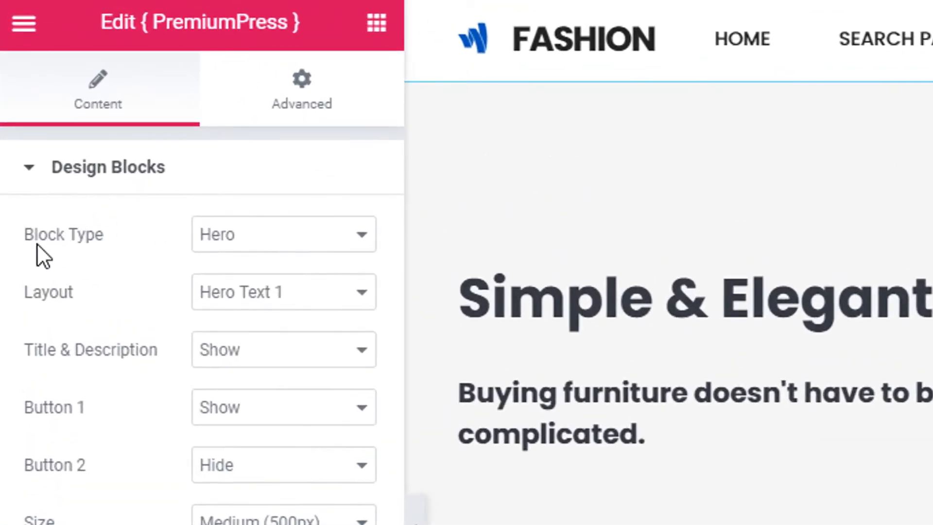
pyautogui.click(252, 234)
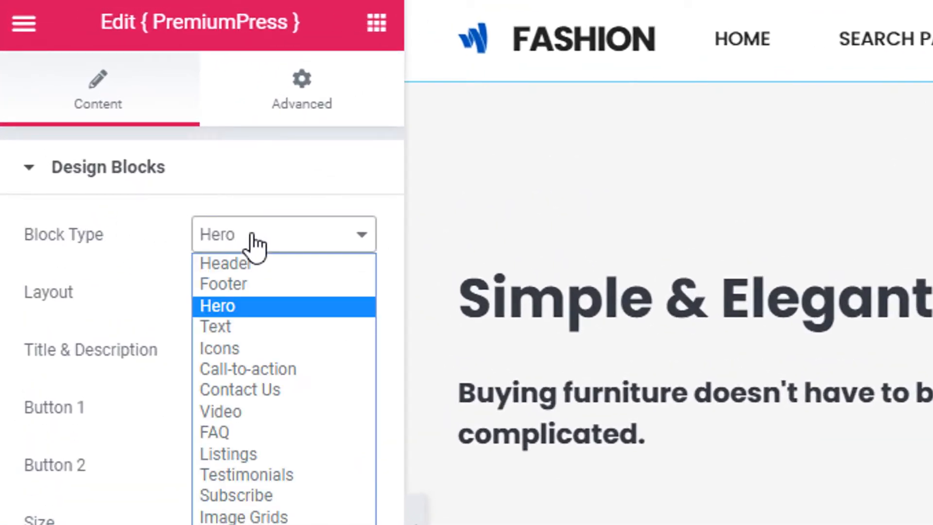
pyautogui.click(252, 237)
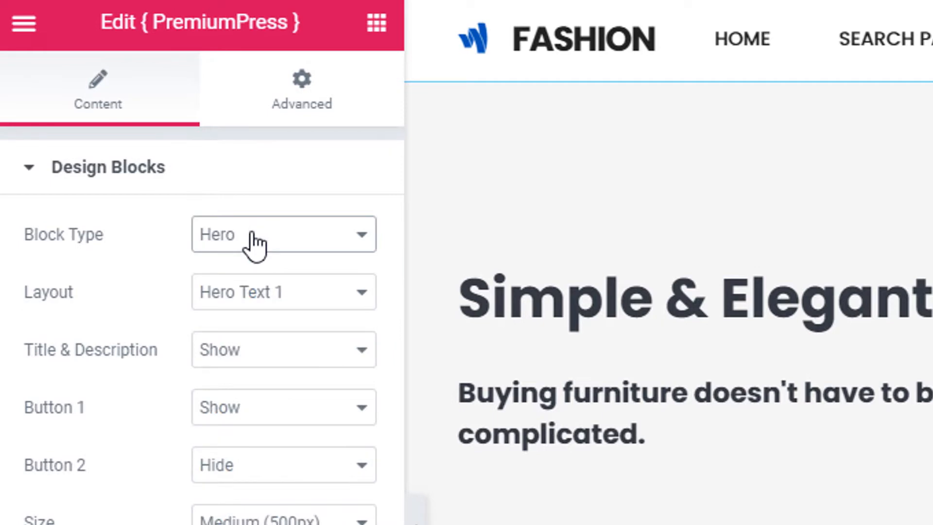
pyautogui.click(252, 235)
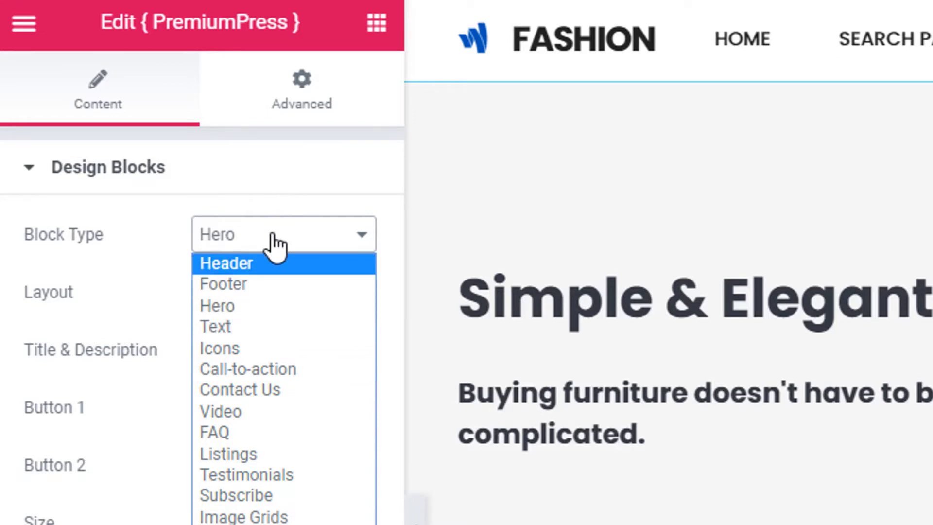
pyautogui.click(268, 326)
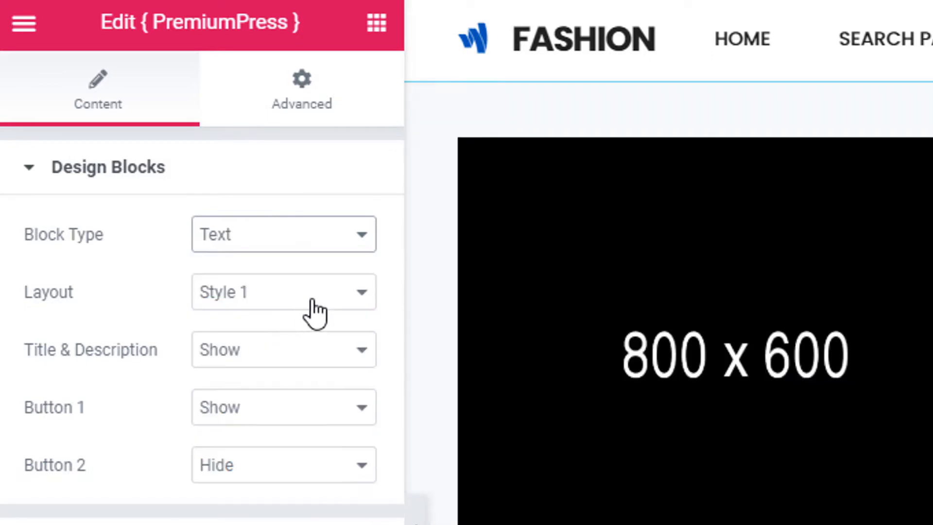
pyautogui.click(312, 307)
pyautogui.click(289, 319)
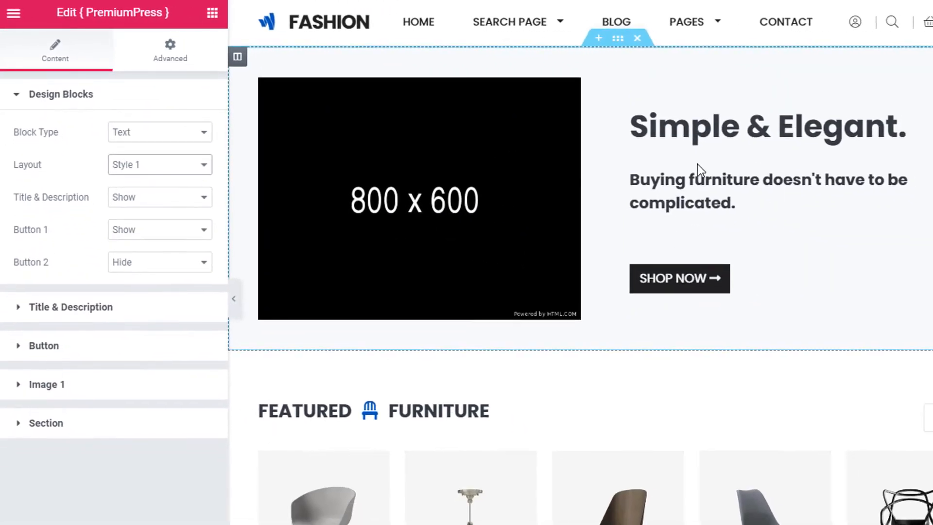
# Try the other Text block layouts in sequence from Style 10 through Style 12 to Style 2
pyautogui.click(189, 166)
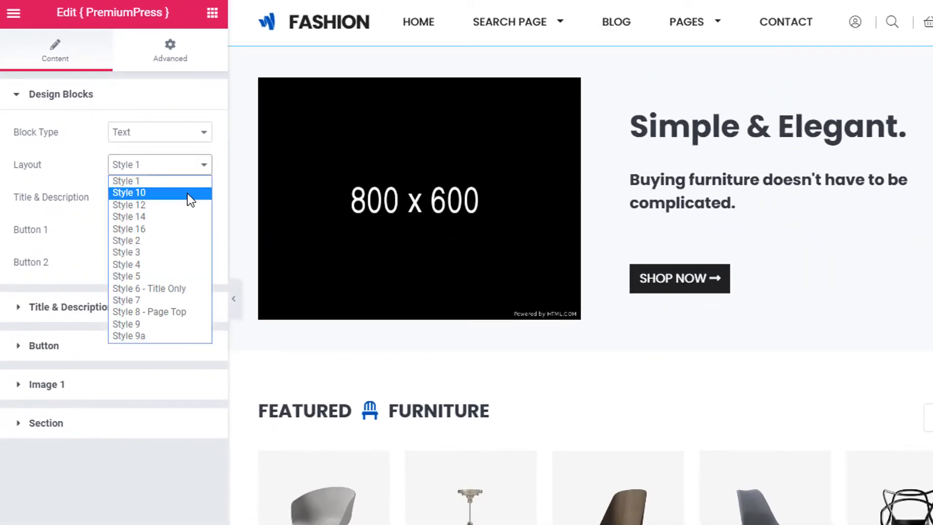
pyautogui.click(187, 193)
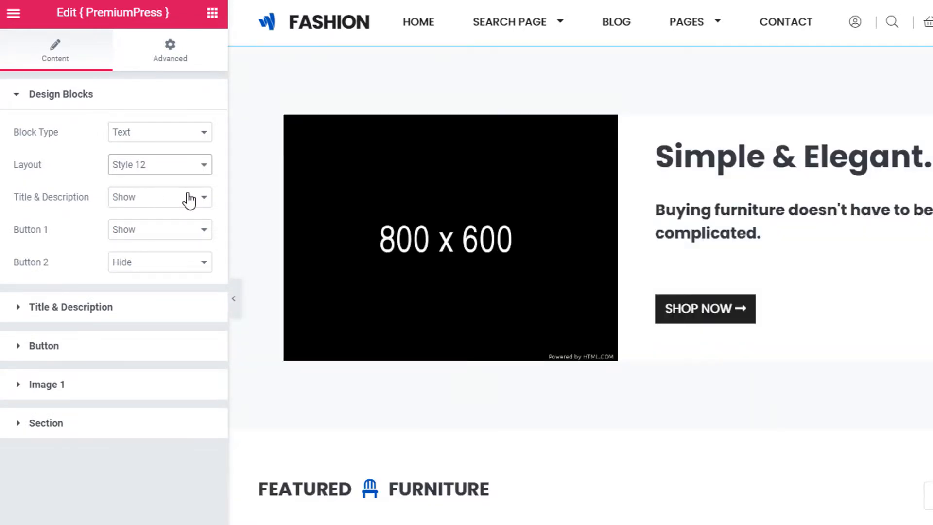
pyautogui.press('Down')
pyautogui.press('Down')
pyautogui.press('Down')
pyautogui.press('Down')
pyautogui.press('Down')
pyautogui.press('Down')
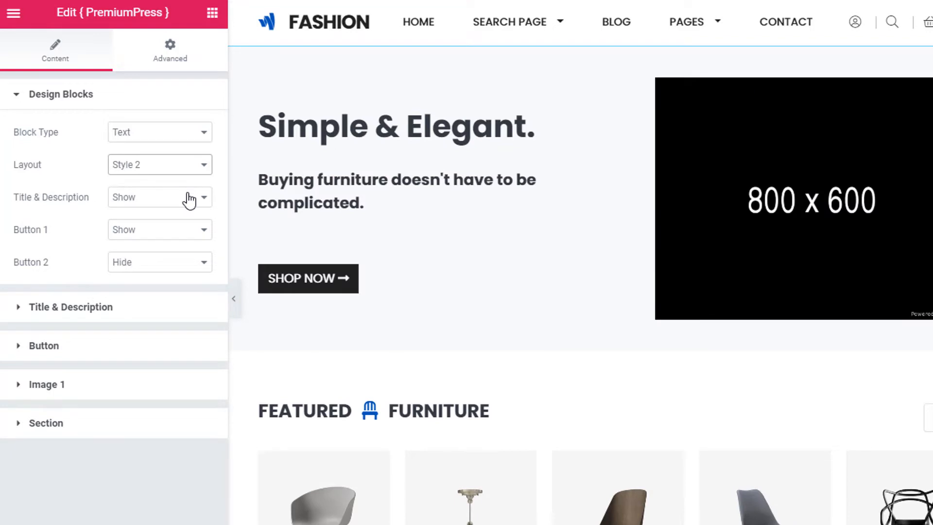
# Set the block type back to Hero and check the settings groups it offers
pyautogui.click(182, 142)
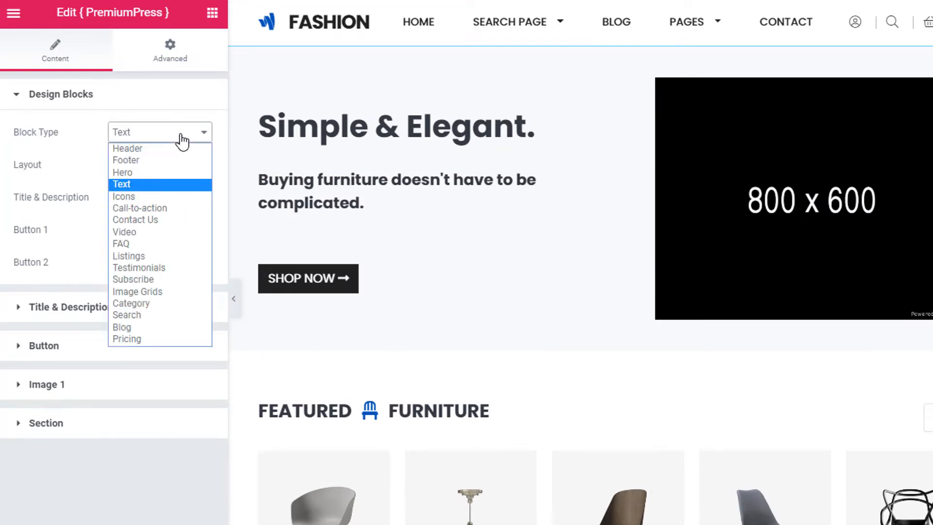
pyautogui.click(153, 172)
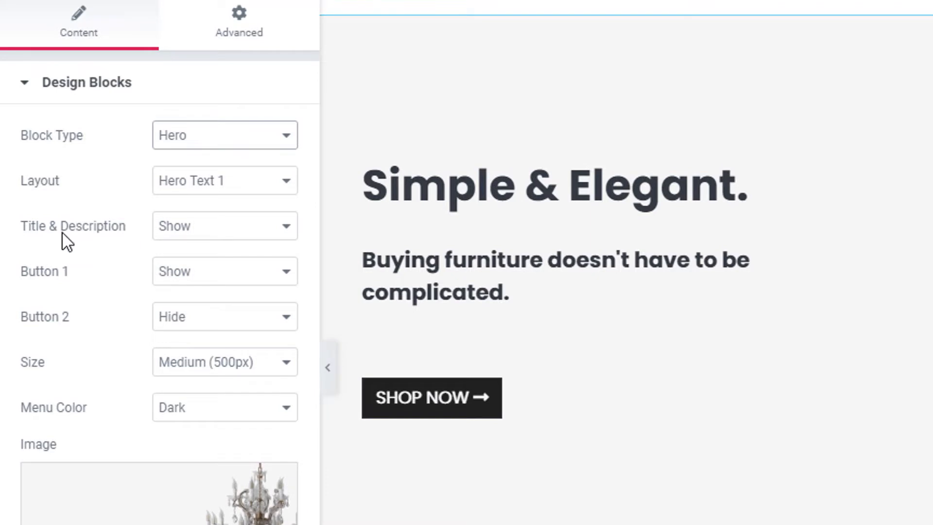
pyautogui.click(98, 92)
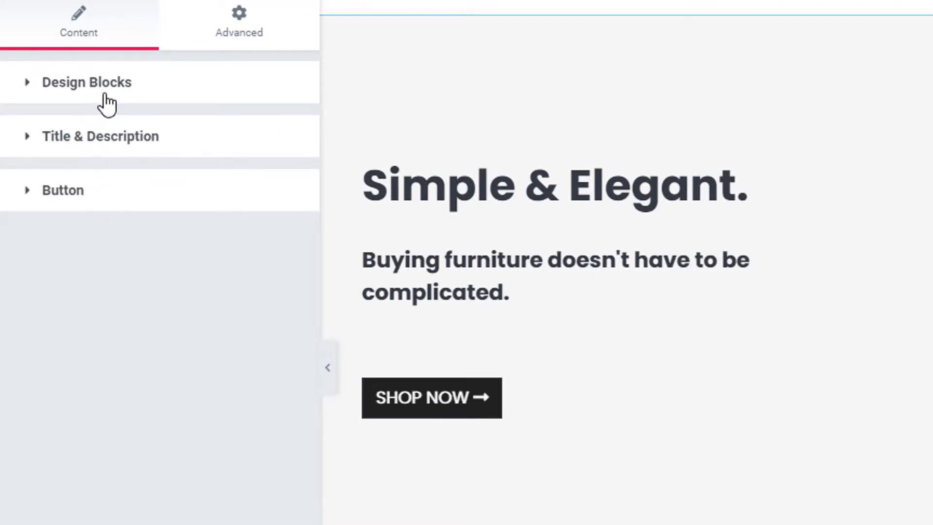
pyautogui.click(103, 95)
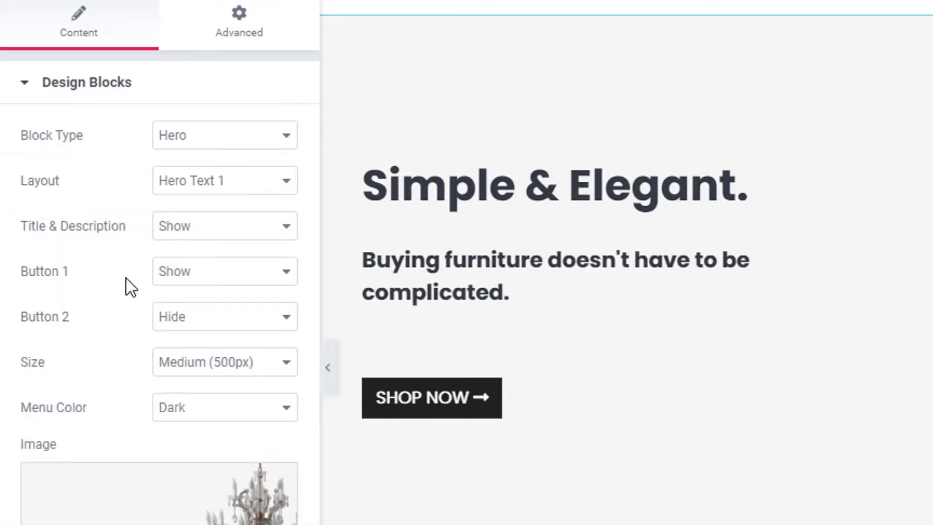
# Set Button 2 to Show in the hero block and check its added settings group
pyautogui.click(192, 323)
pyautogui.click(184, 357)
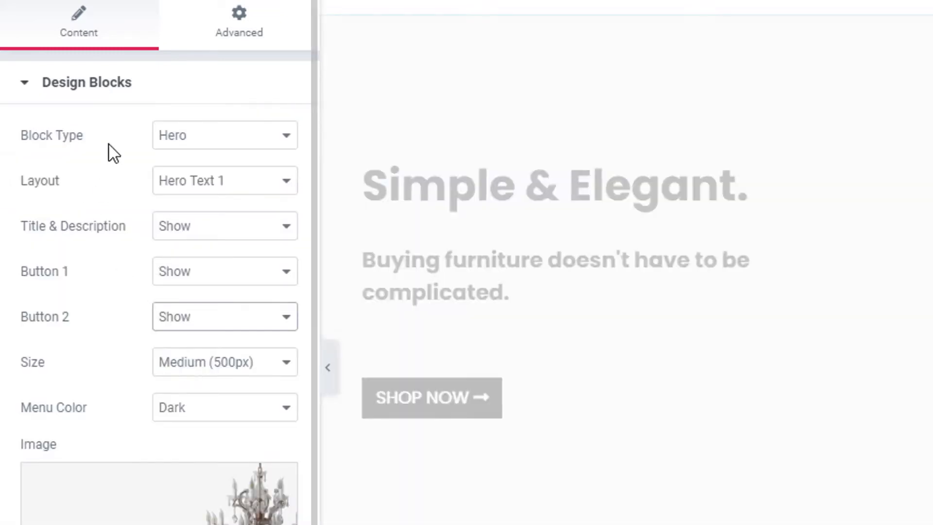
pyautogui.click(101, 83)
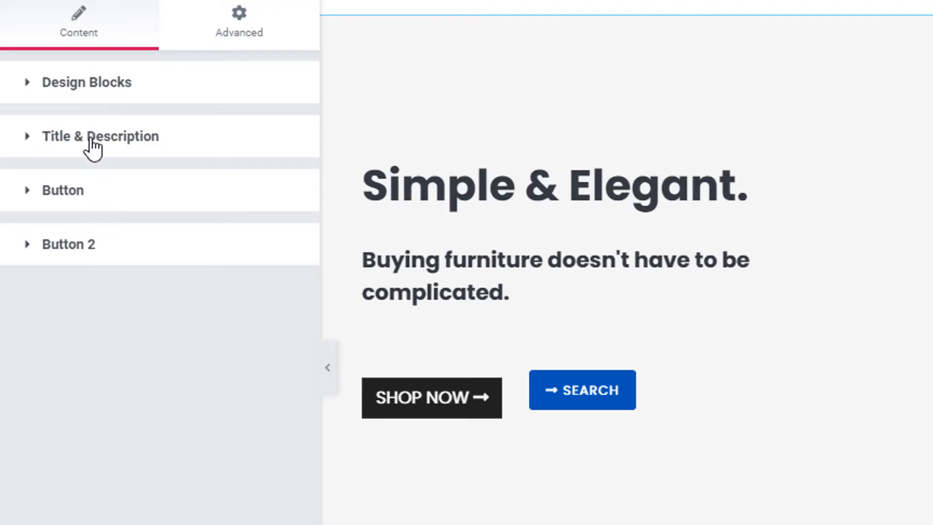
pyautogui.click(95, 87)
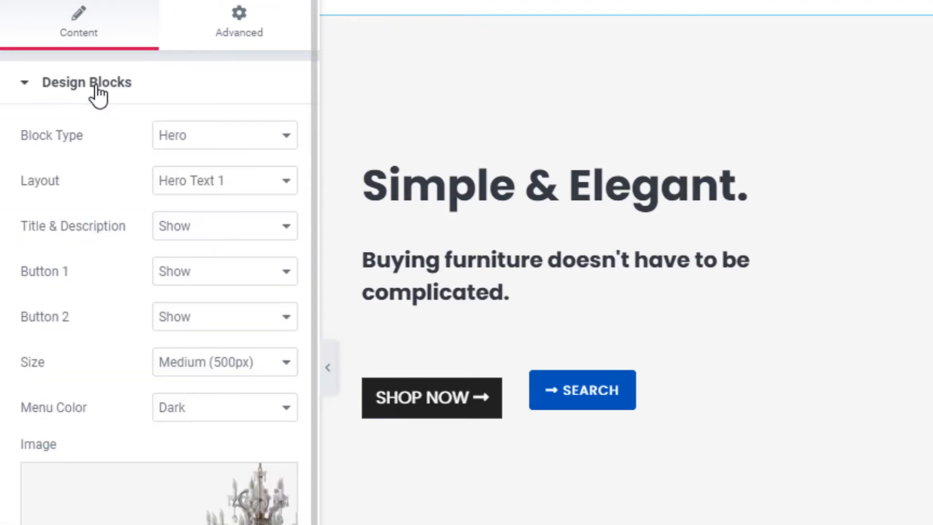
pyautogui.click(96, 87)
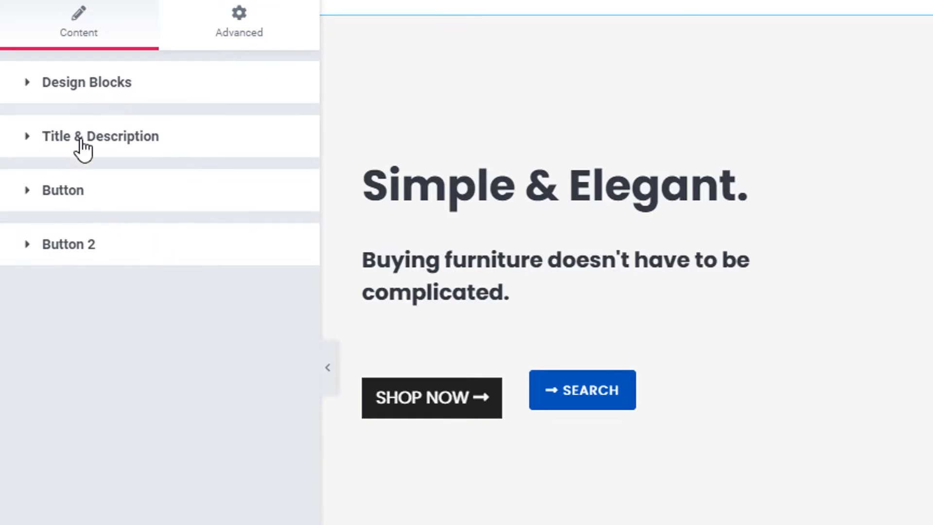
pyautogui.click(87, 94)
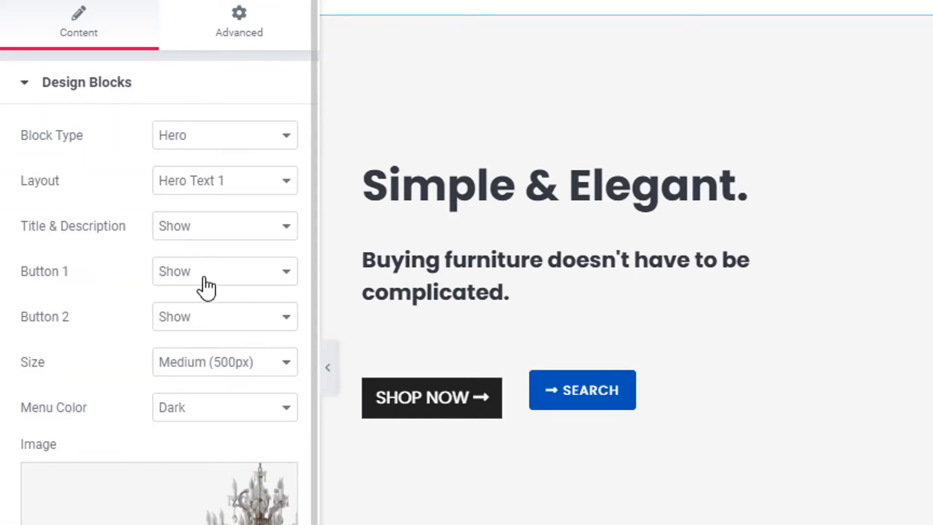
# Set both Button 2 and Button 1 to Hide in the hero block's design settings
pyautogui.click(220, 321)
pyautogui.click(224, 375)
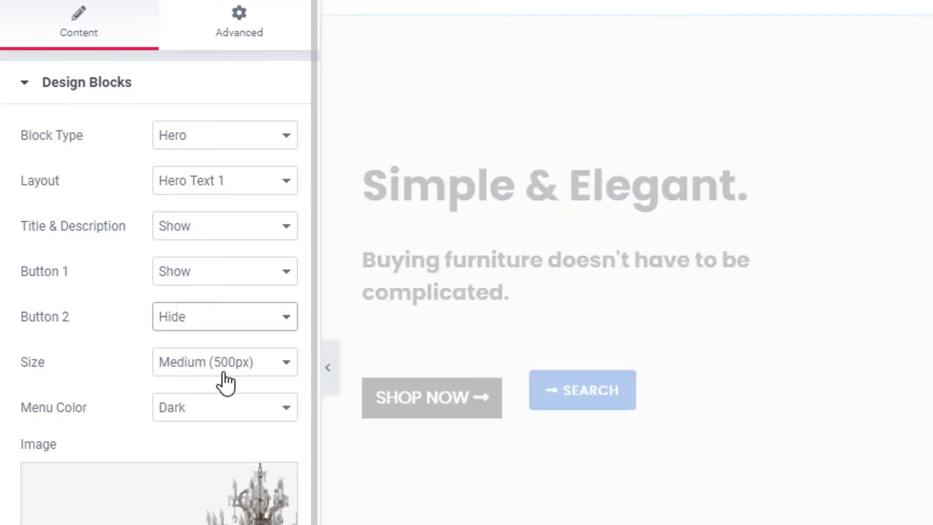
pyautogui.click(196, 278)
pyautogui.click(209, 327)
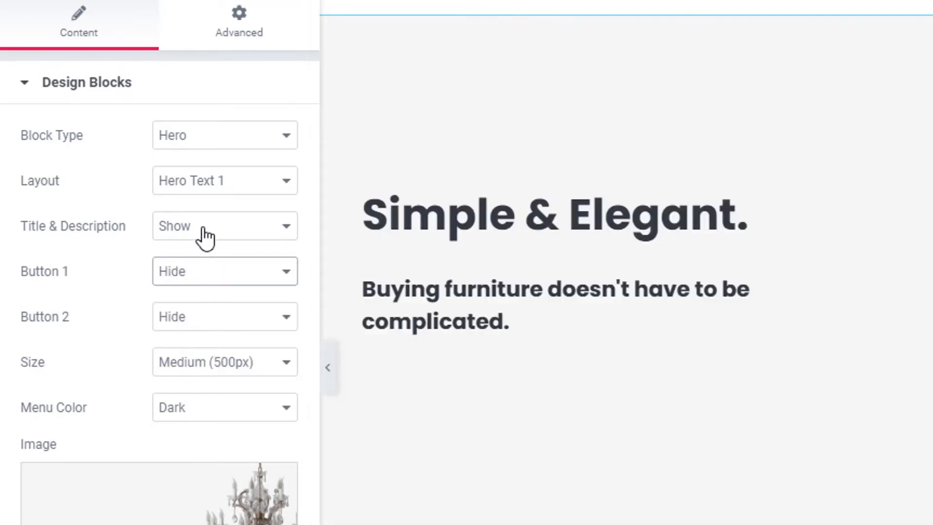
# Try hiding the hero block's title and description, check the settings groups and set Title & Description back to Show
pyautogui.click(204, 230)
pyautogui.click(203, 276)
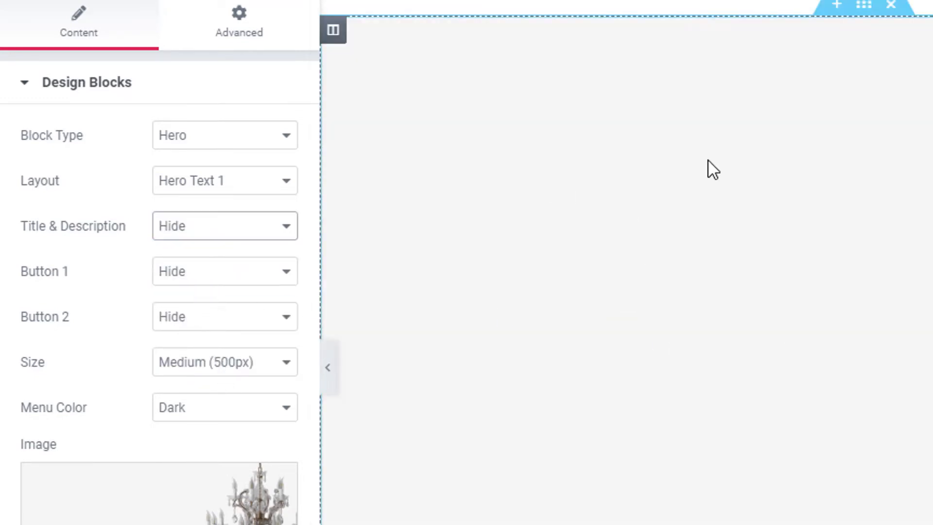
pyautogui.click(64, 97)
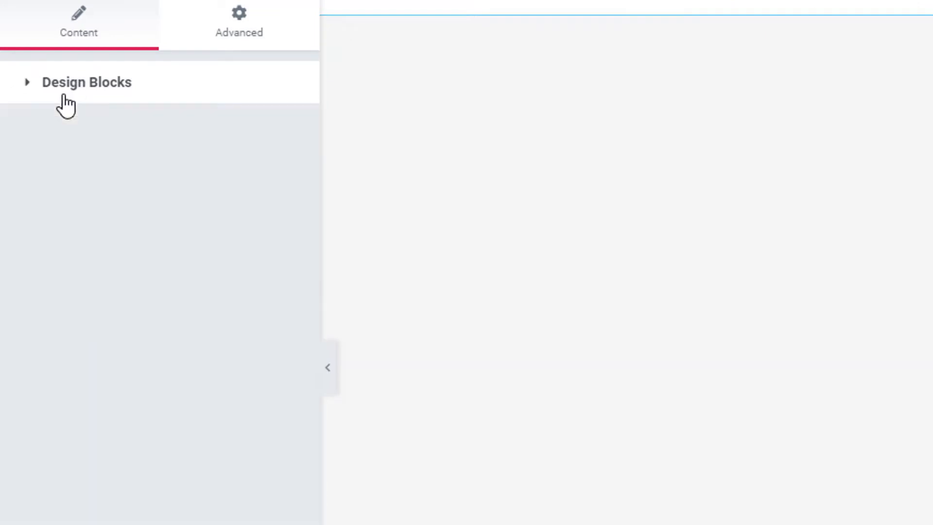
pyautogui.click(99, 93)
pyautogui.click(200, 238)
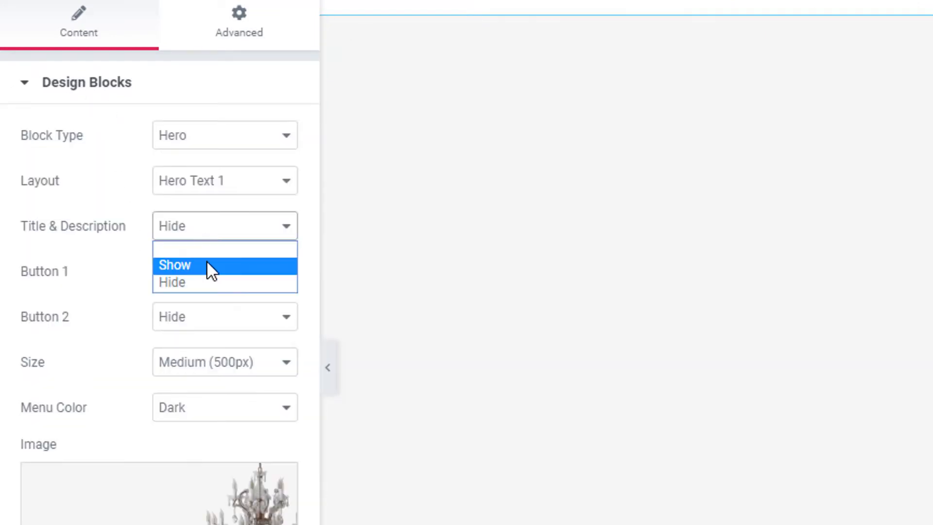
pyautogui.click(208, 265)
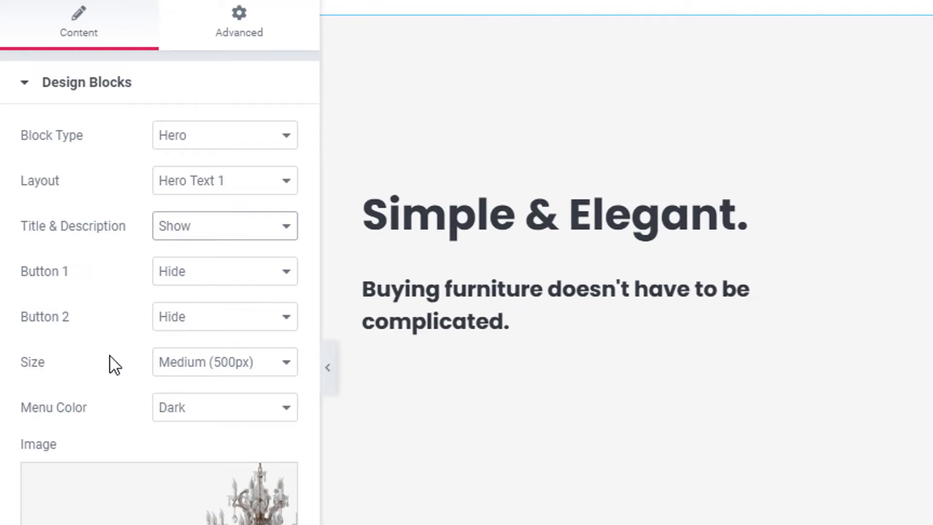
# Review the hero block's title and description settings and open the Featured Furniture block's settings
pyautogui.click(141, 96)
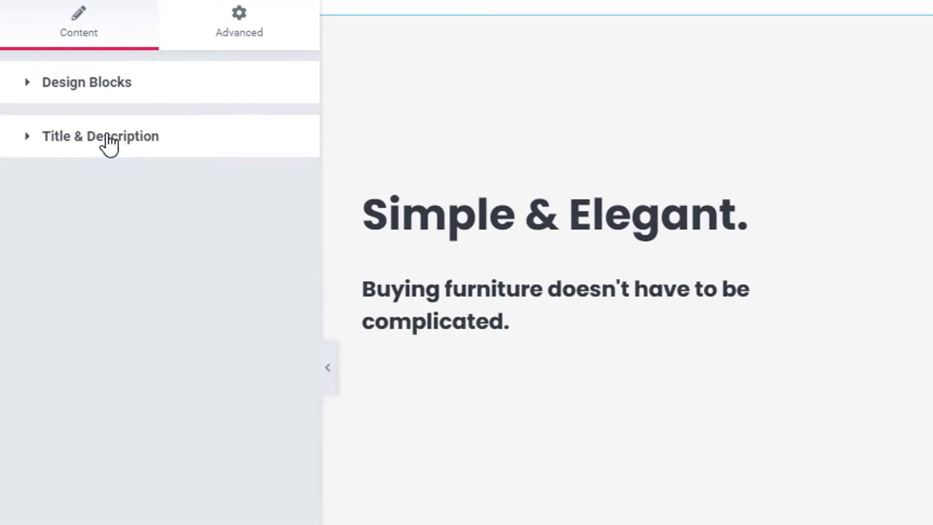
pyautogui.click(109, 144)
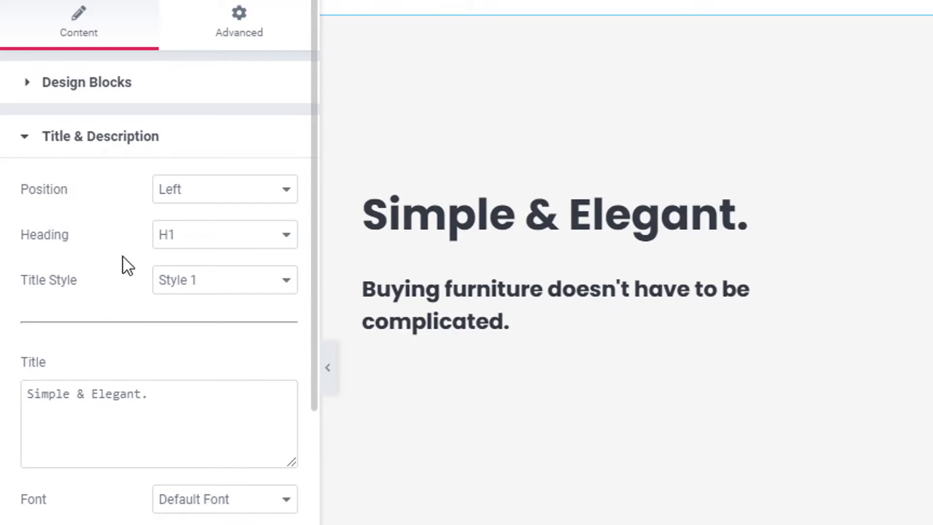
pyautogui.scroll(-10, 194, 406)
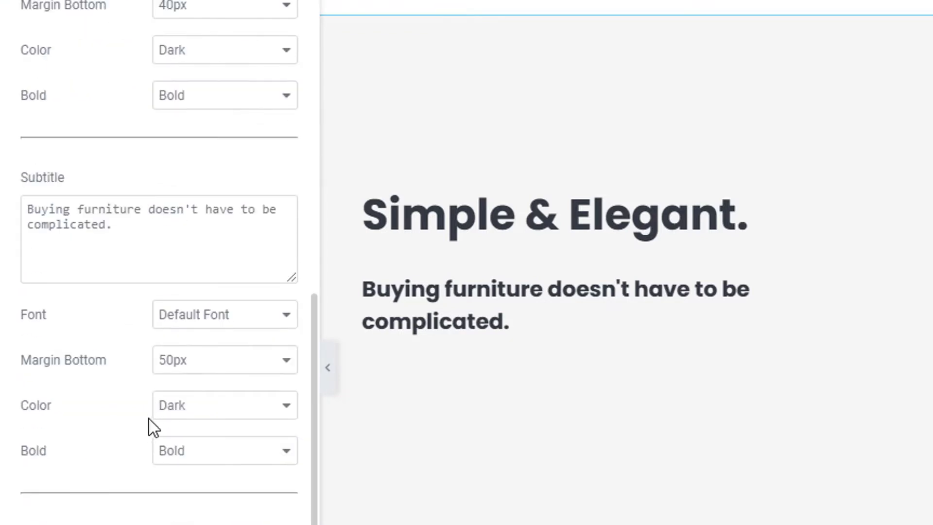
pyautogui.scroll(10, 150, 427)
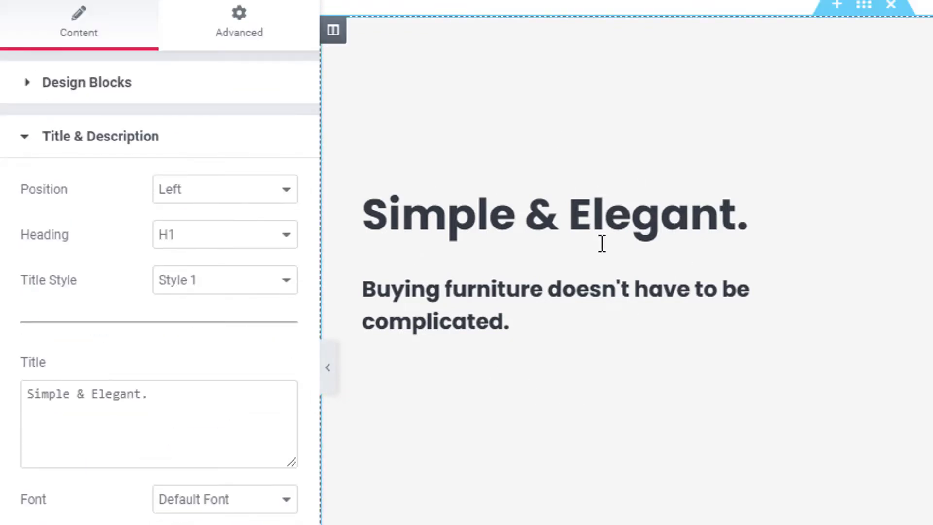
pyautogui.scroll(-5, 646, 344)
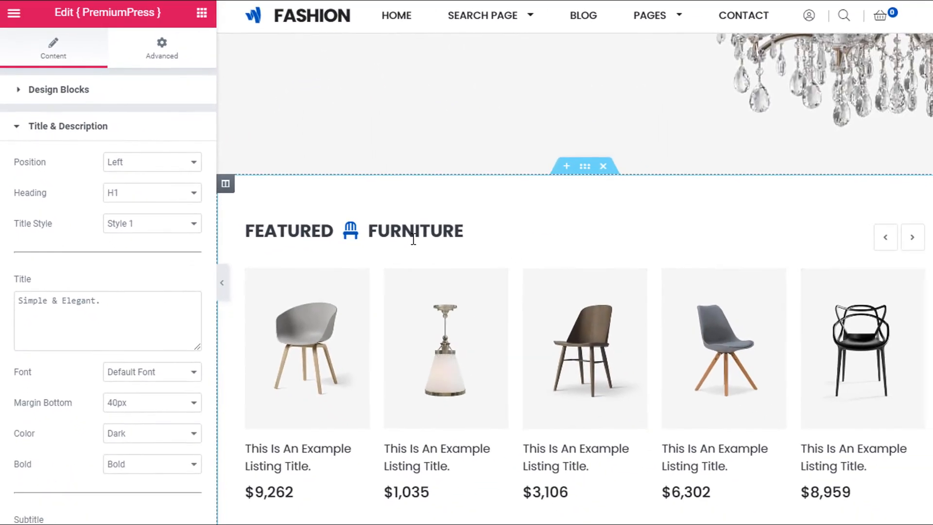
pyautogui.click(413, 238)
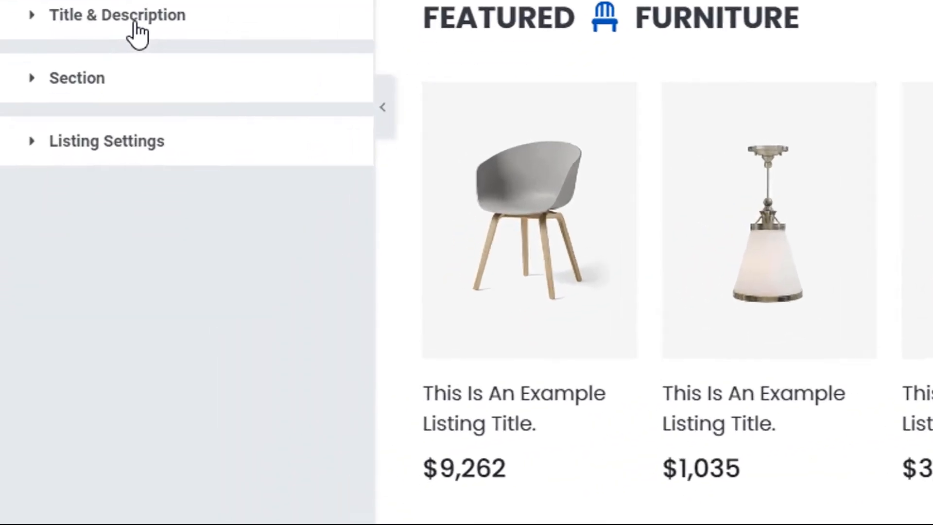
# Review the Featured Furniture title settings, select the Designer Furniture block and look over the page's remaining blocks
pyautogui.click(79, 232)
pyautogui.scroll(-10, 802, 136)
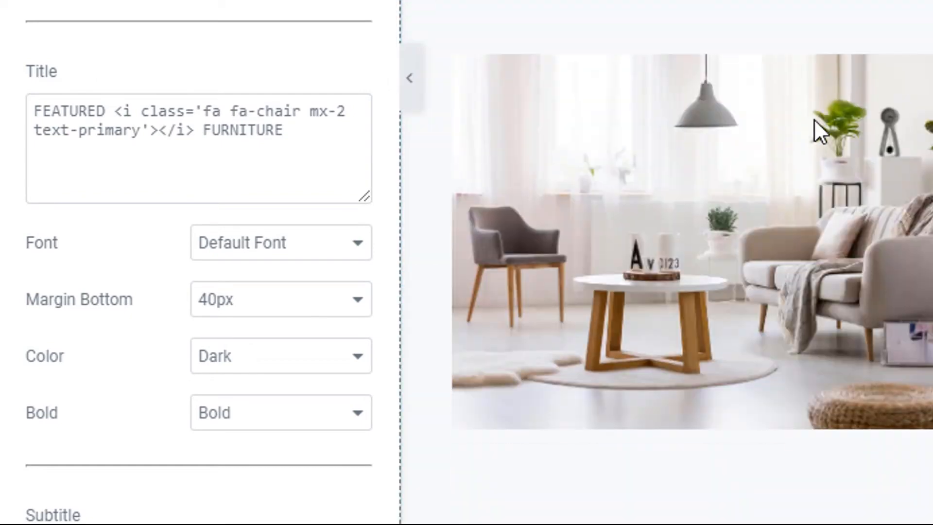
pyautogui.click(697, 12)
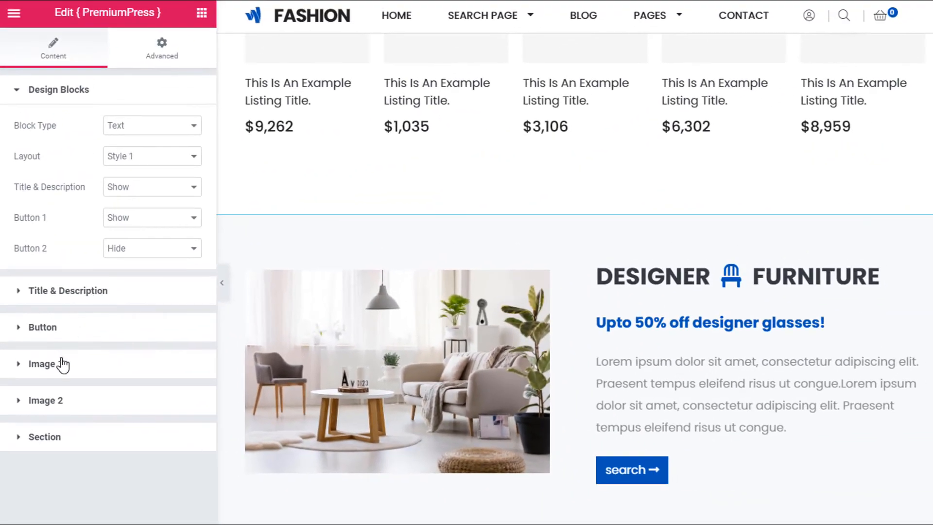
pyautogui.scroll(-10, 639, 340)
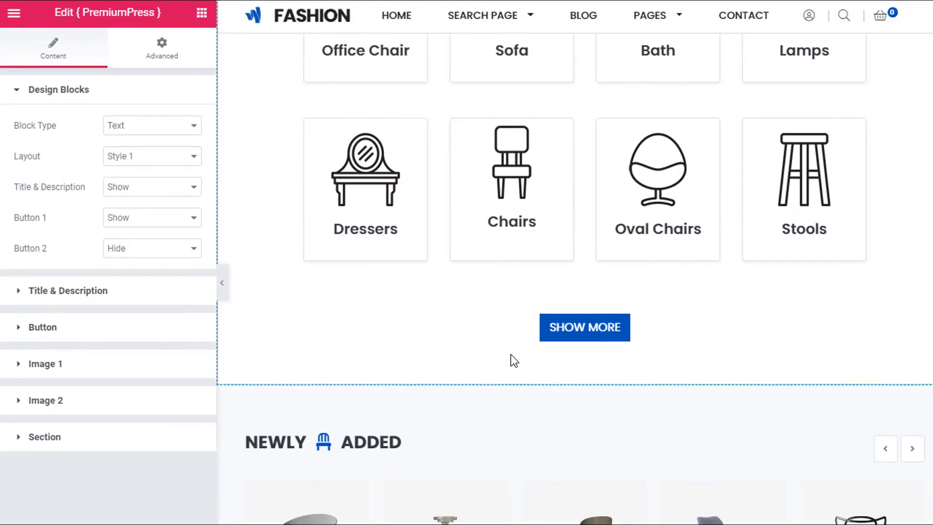
pyautogui.scroll(-5, 512, 352)
pyautogui.scroll(15, 493, 345)
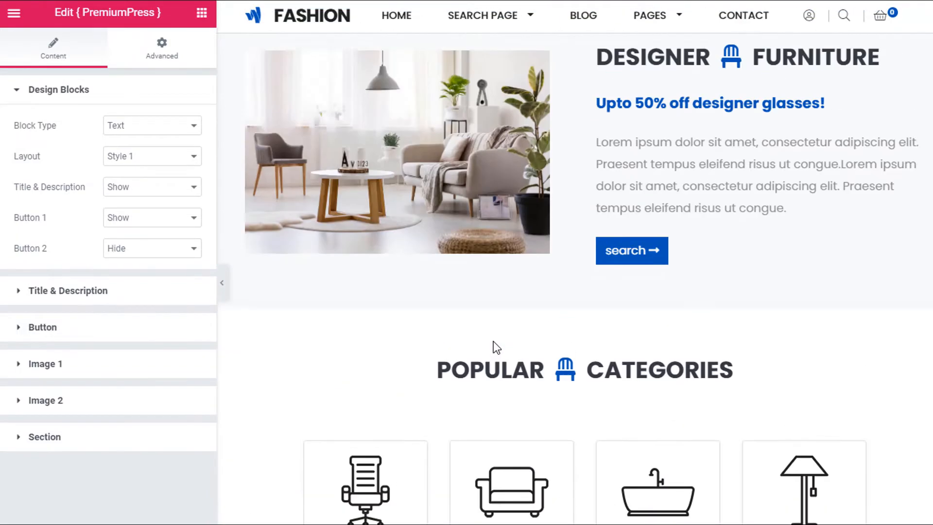
pyautogui.scroll(15, 493, 342)
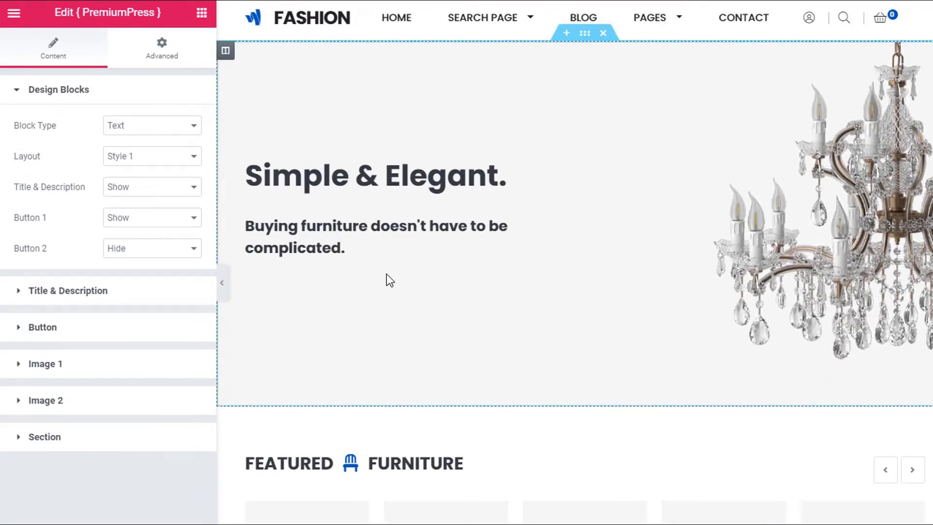
# Examine the hero block's heading, title and subtitle options and return to its design block settings
pyautogui.scroll(-5, 385, 277)
pyautogui.scroll(5, 383, 284)
pyautogui.click(68, 291)
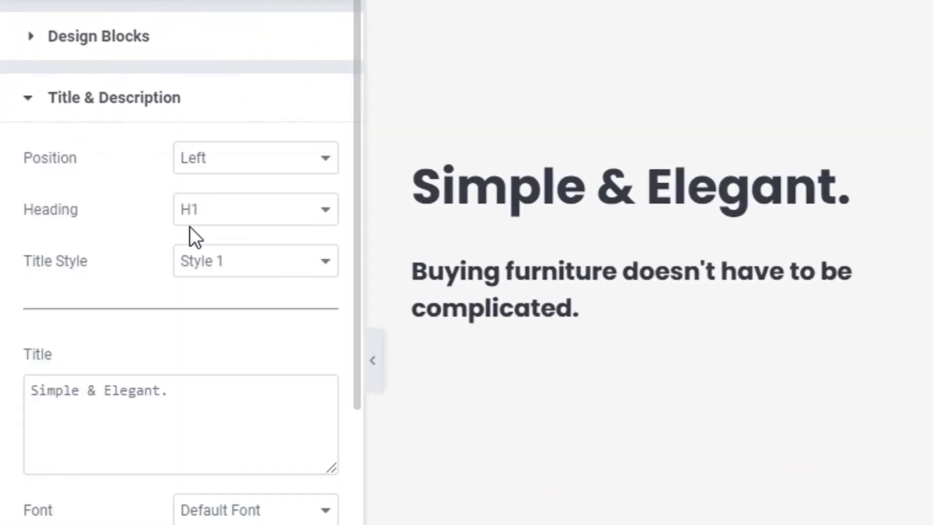
pyautogui.scroll(-5, 189, 226)
pyautogui.scroll(5, 188, 240)
pyautogui.click(121, 51)
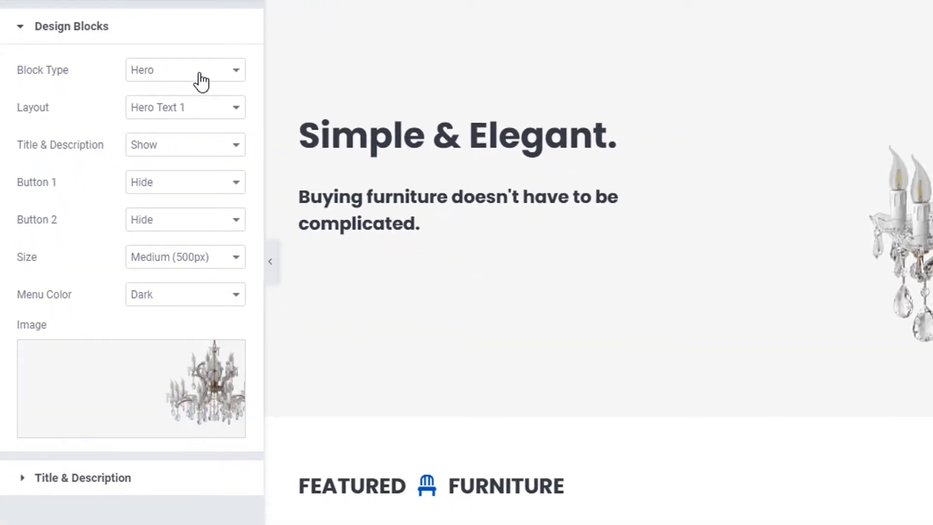
# Try the Hero Text 3, Hero Search 1 (a), Hero Search 2 and Hero Search 3 layouts on the hero block, returning to Hero Search 2
pyautogui.click(199, 108)
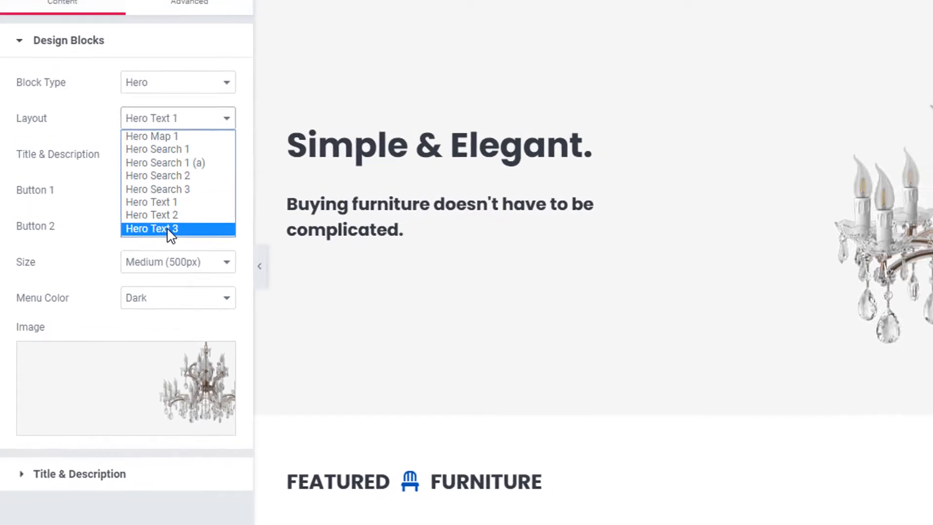
pyautogui.click(171, 229)
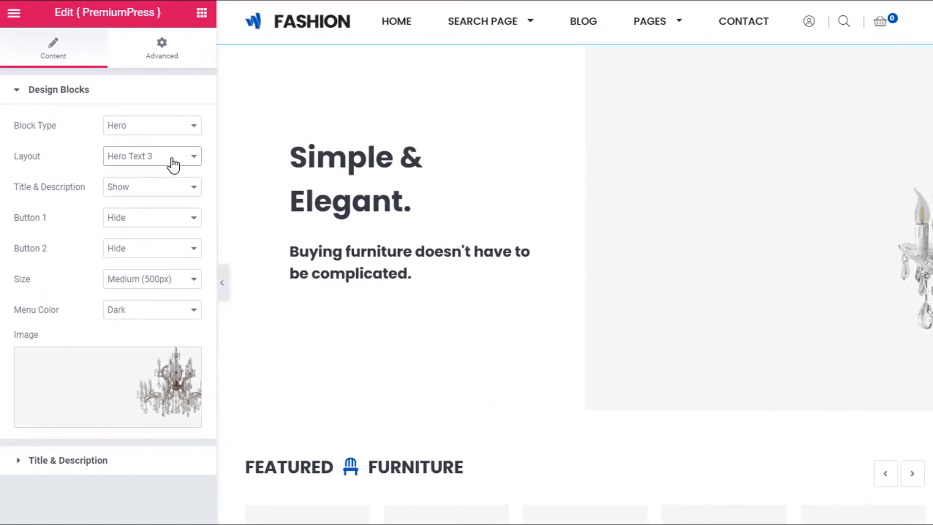
pyautogui.click(200, 121)
pyautogui.click(163, 182)
pyautogui.press('Down')
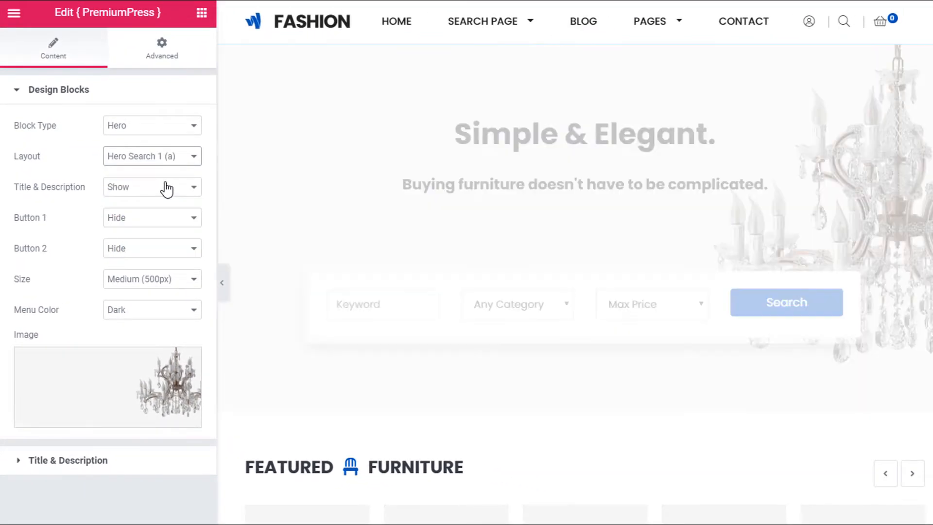
pyautogui.press('Down')
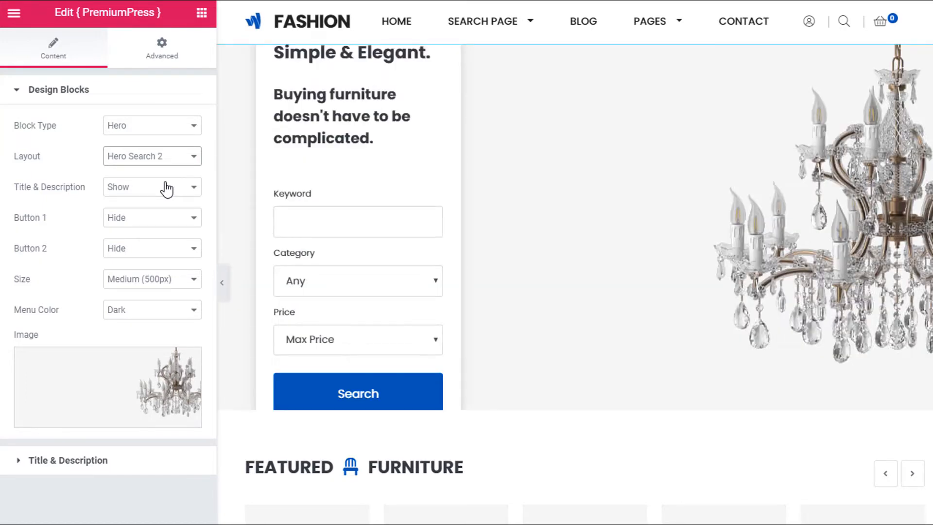
pyautogui.press('Down')
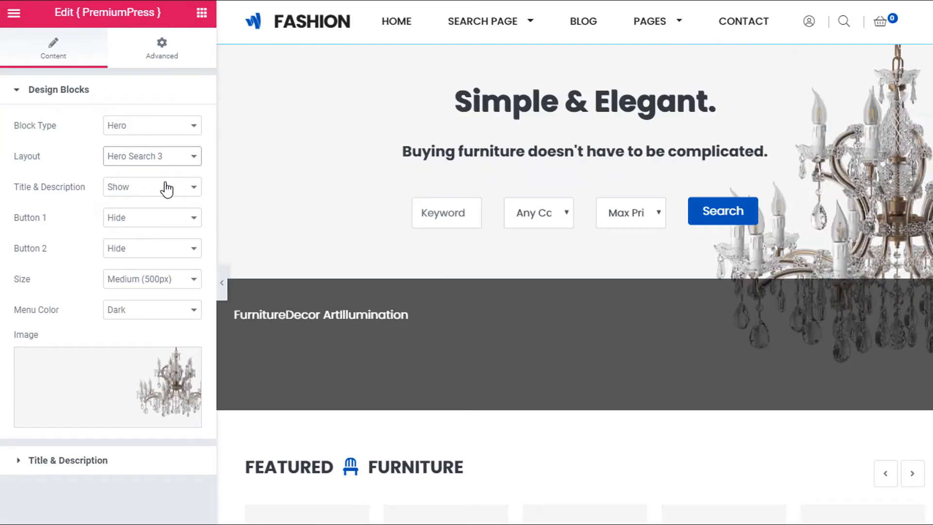
pyautogui.press('Up')
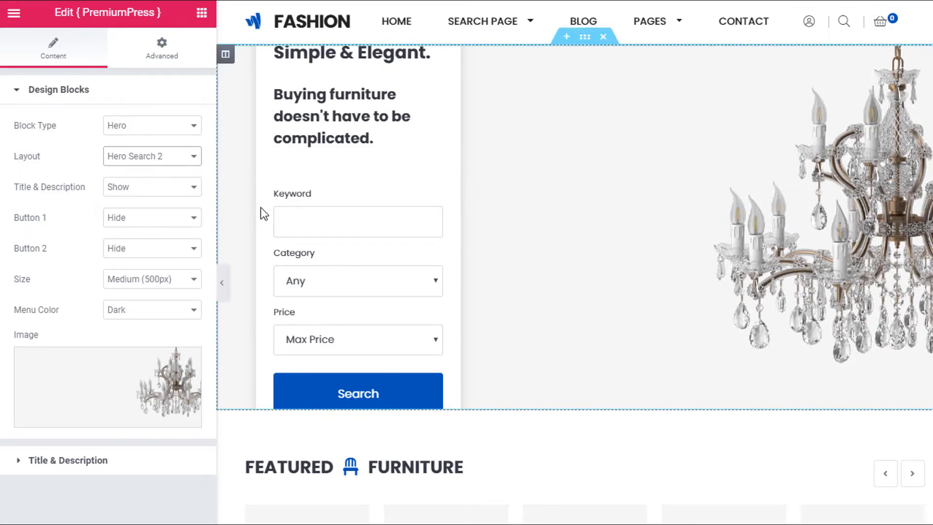
# Set the hero block's size to Large (800px) and check it in the page preview
pyautogui.click(149, 284)
pyautogui.click(161, 317)
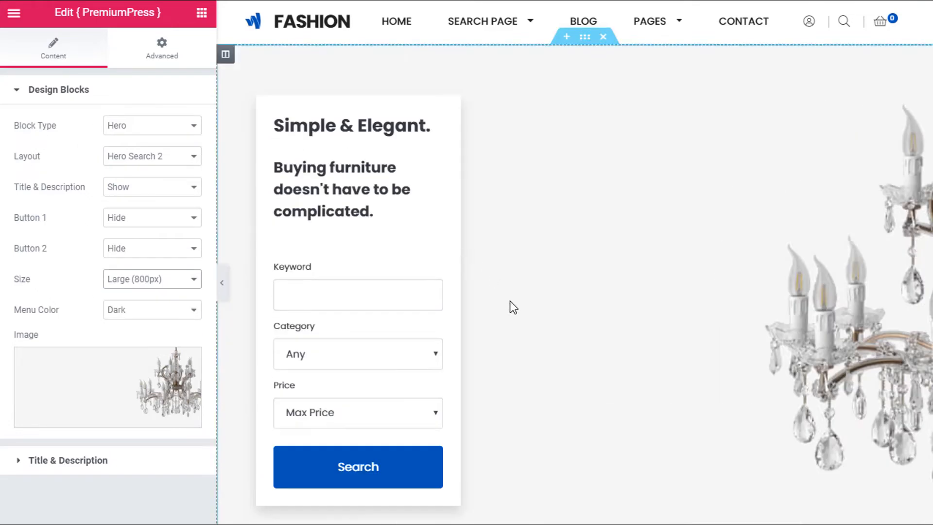
pyautogui.scroll(-3, 510, 305)
pyautogui.scroll(3, 511, 307)
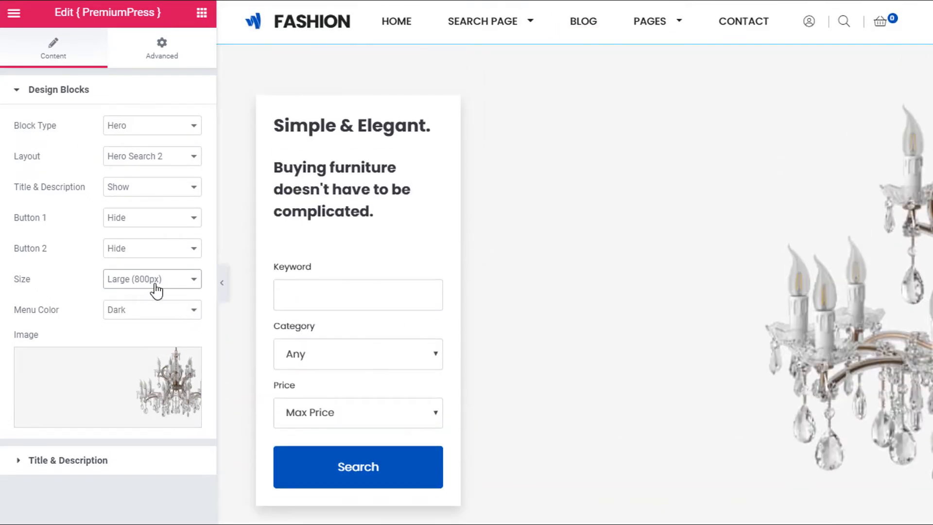
# Clear the subtitle text in the hero block's title and description settings
pyautogui.click(71, 95)
pyautogui.click(61, 130)
pyautogui.scroll(-3, 139, 310)
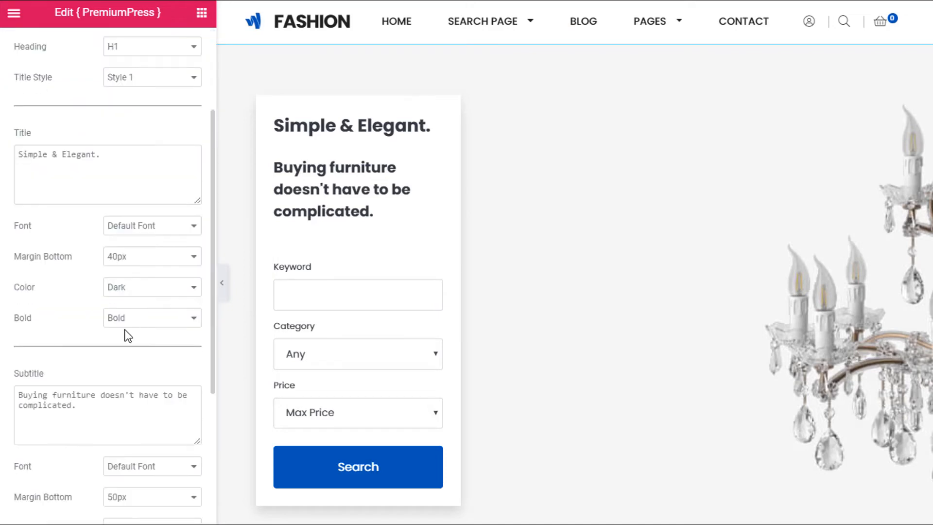
pyautogui.click(73, 402)
pyautogui.hotkey('ctrl', 'a')
pyautogui.press('BackSpace')
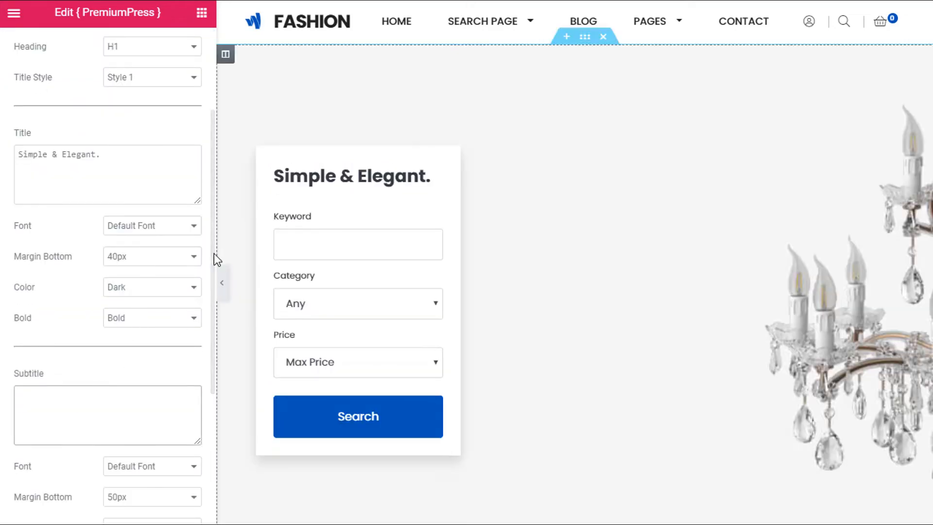
pyautogui.scroll(5, 117, 145)
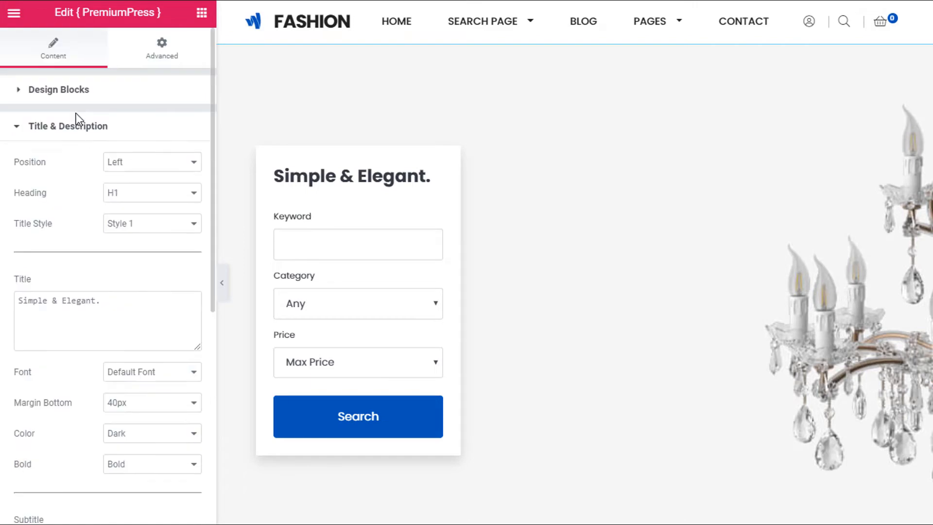
# Try the Medium (500px) and Slim (400px) sizes on the hero block and compare them in the page preview
pyautogui.click(75, 124)
pyautogui.click(76, 93)
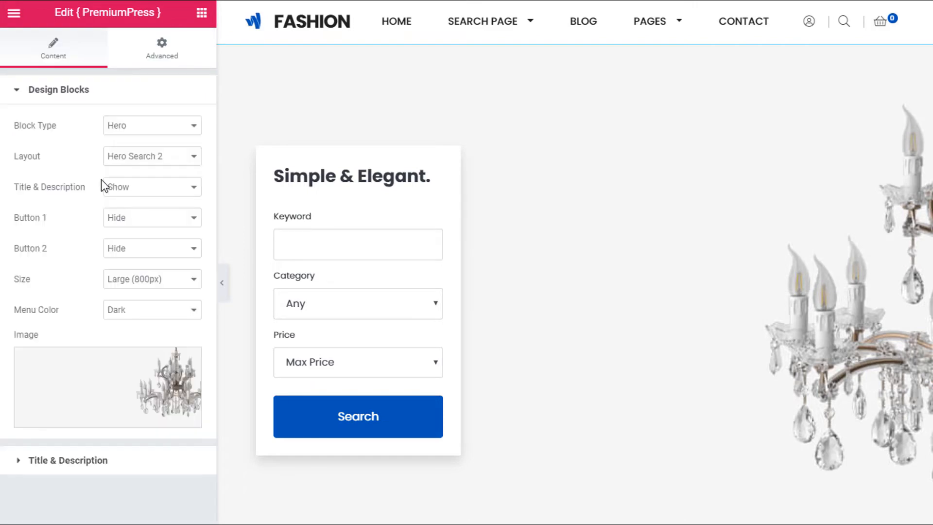
pyautogui.click(149, 281)
pyautogui.click(143, 307)
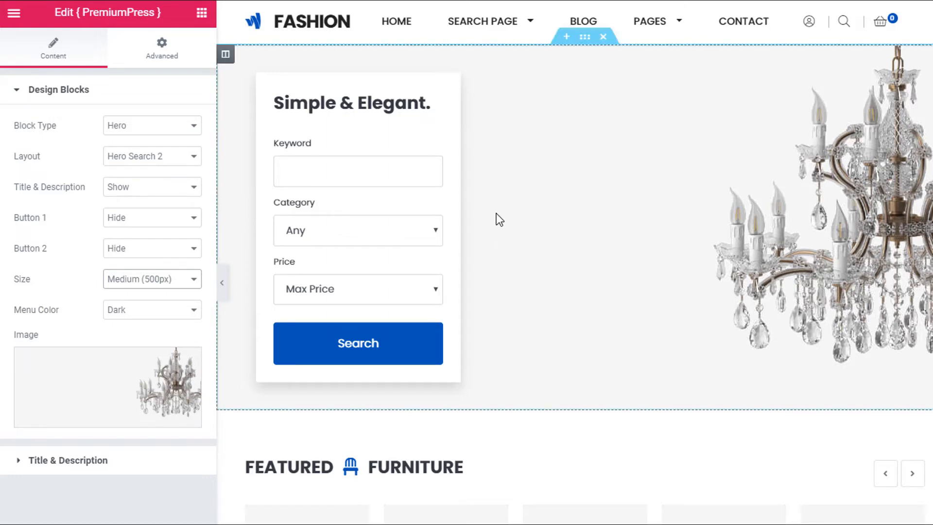
pyautogui.scroll(-3, 498, 207)
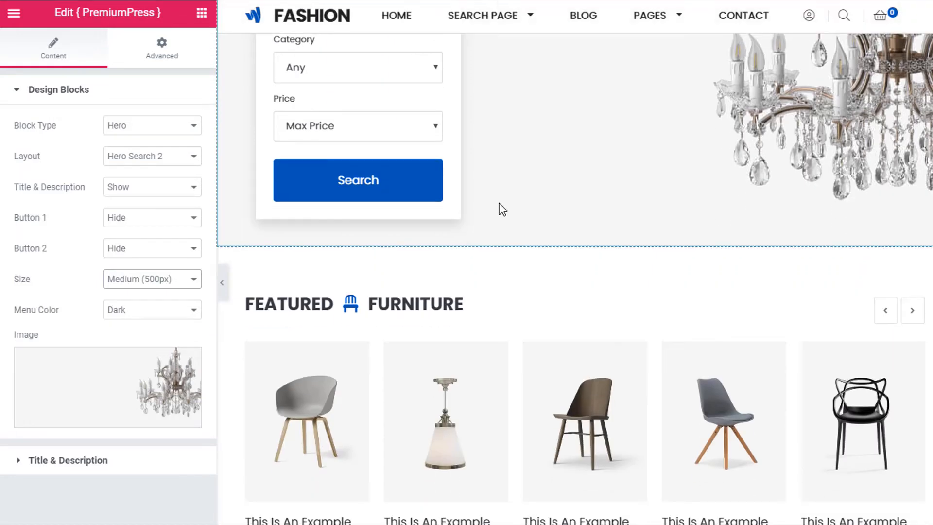
pyautogui.scroll(3, 501, 209)
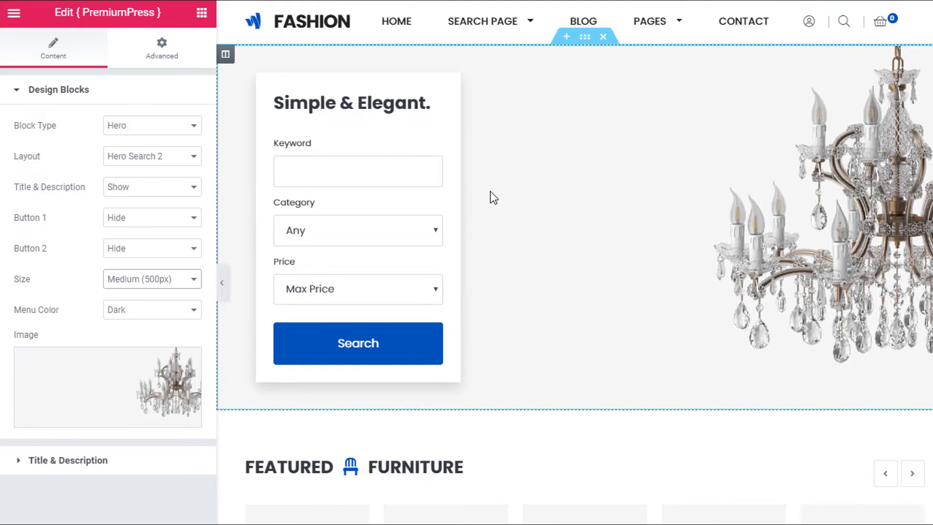
pyautogui.scroll(-3, 492, 204)
pyautogui.scroll(3, 488, 240)
pyautogui.click(128, 283)
pyautogui.click(145, 297)
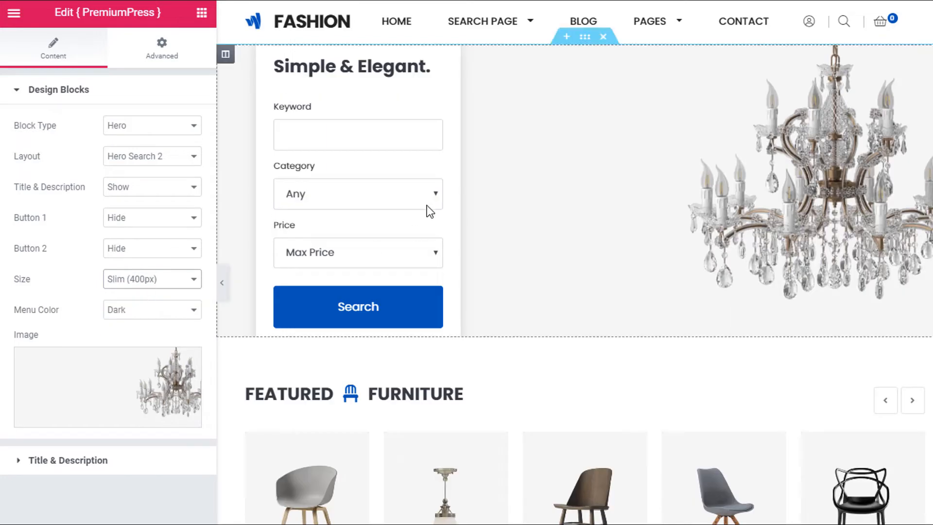
# Set the hero block's layout to Hero Text 1 and its size to Medium (500px)
pyautogui.click(141, 156)
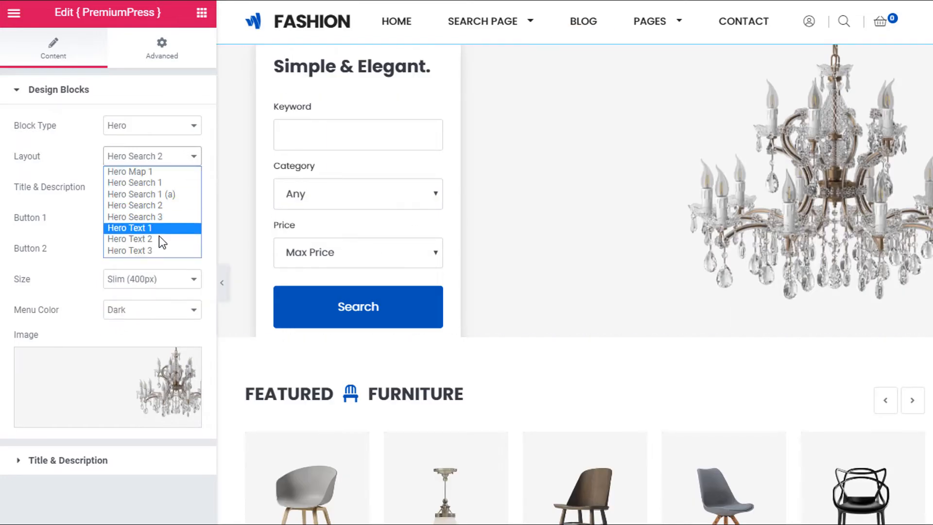
pyautogui.click(145, 228)
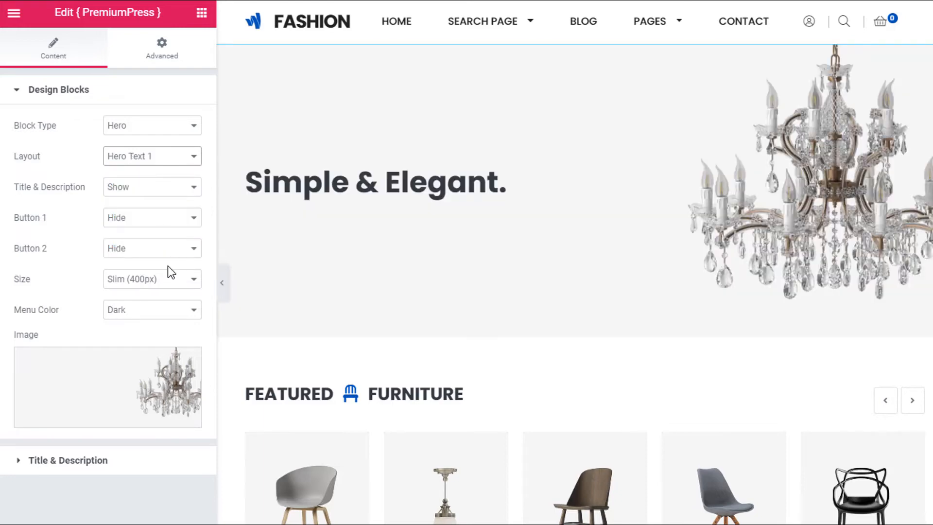
pyautogui.click(161, 280)
pyautogui.click(163, 306)
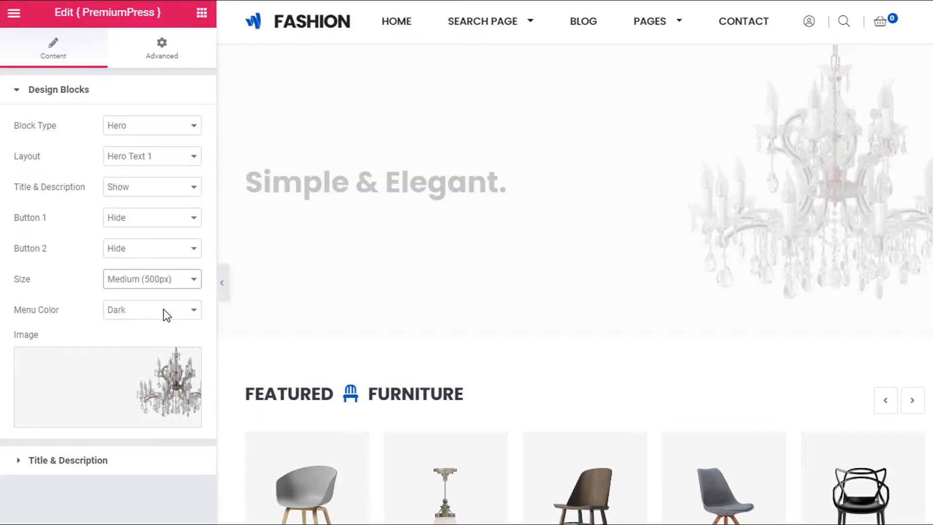
pyautogui.click(147, 283)
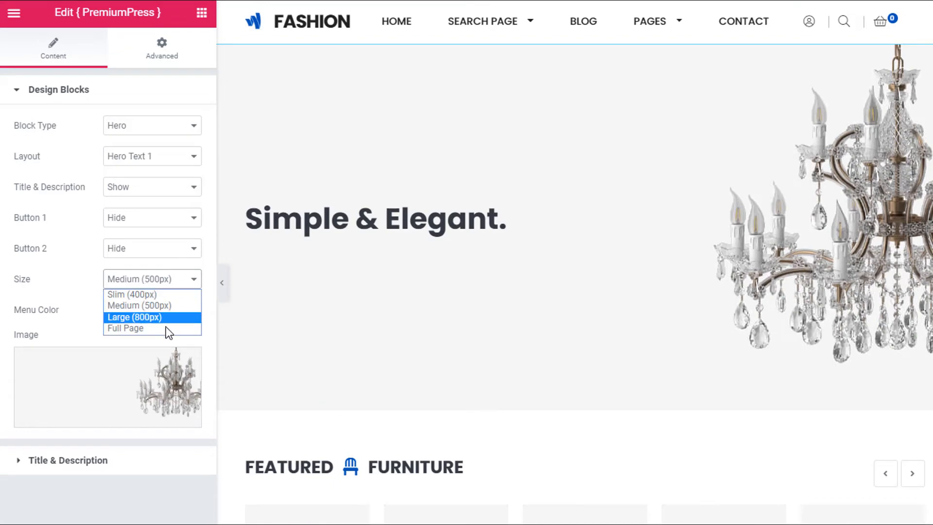
pyautogui.click(253, 262)
# Change the hero's block type to Text and step through its layouts from Style 1 and Style 10 to Style 12
pyautogui.click(134, 126)
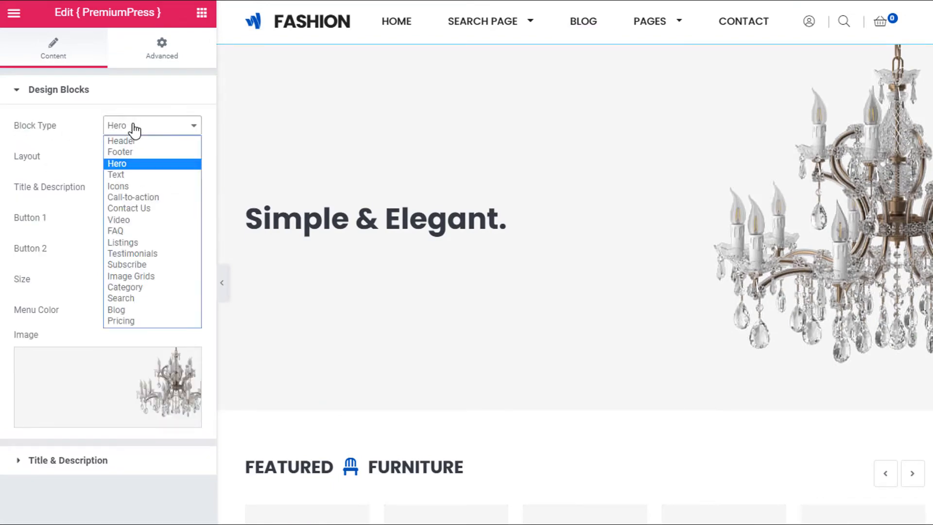
pyautogui.click(140, 175)
pyautogui.click(150, 159)
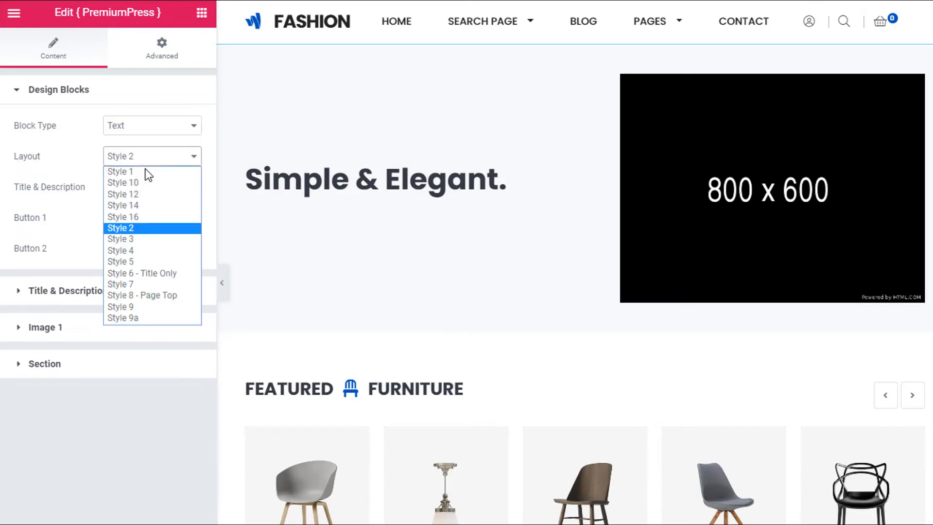
pyautogui.click(148, 170)
pyautogui.press('Down')
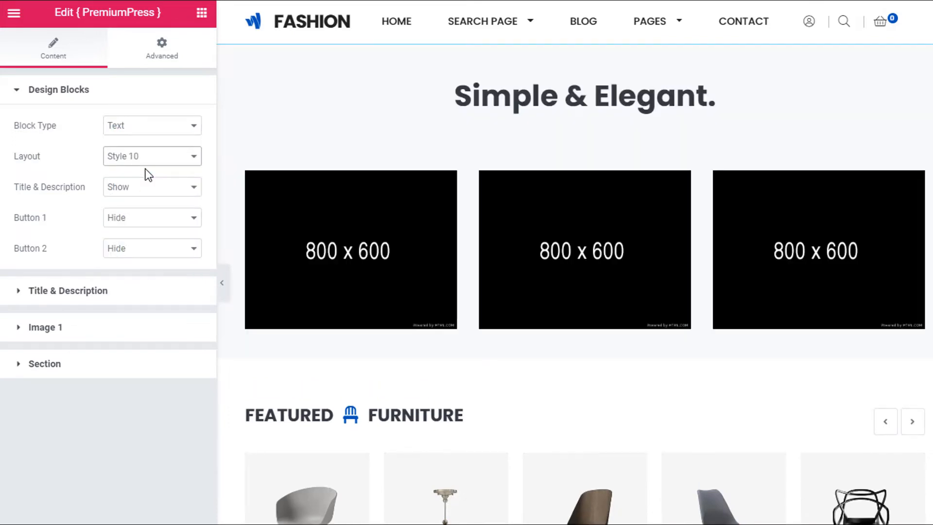
pyautogui.press('Down')
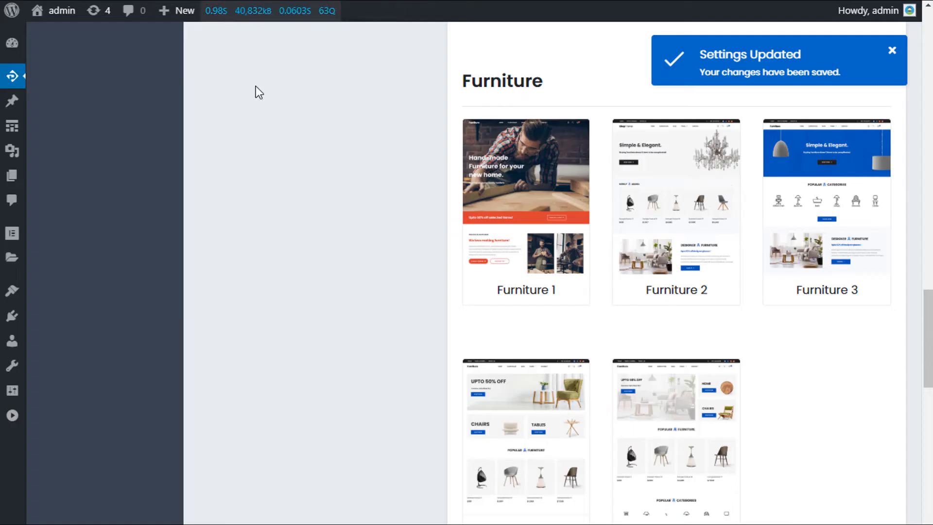
# Switch to the WordPress admin and browse the theme's All Blocks design overview
pyautogui.scroll(-5, 265, 146)
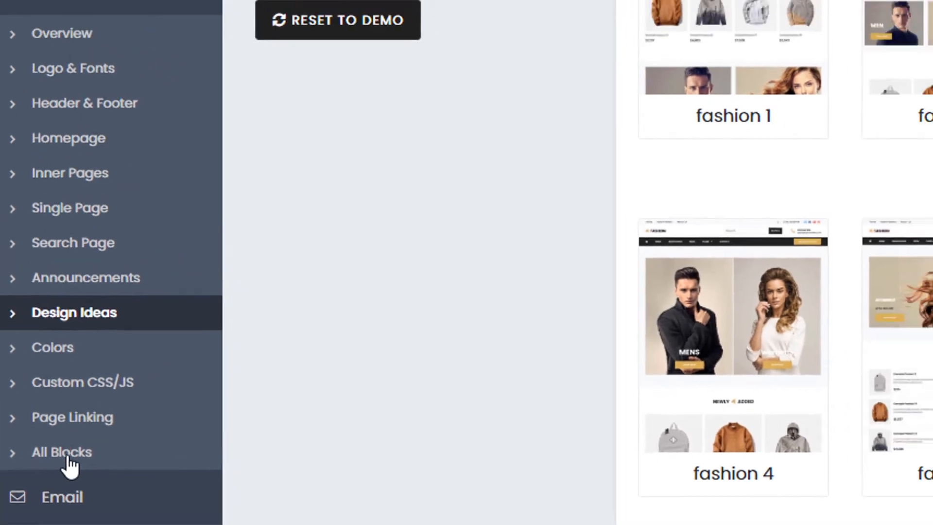
pyautogui.click(99, 426)
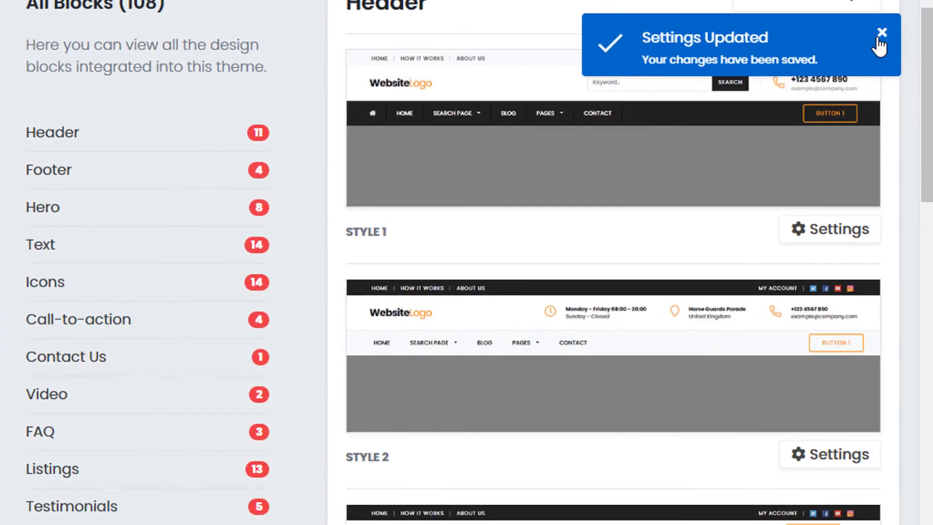
pyautogui.click(881, 33)
pyautogui.scroll(-8, 514, 248)
pyautogui.scroll(10, 515, 247)
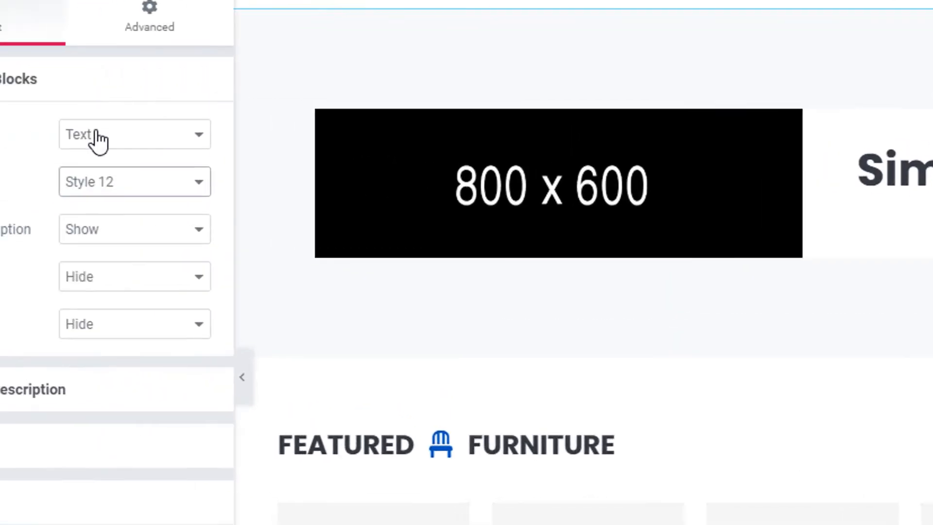
pyautogui.click(16, 94)
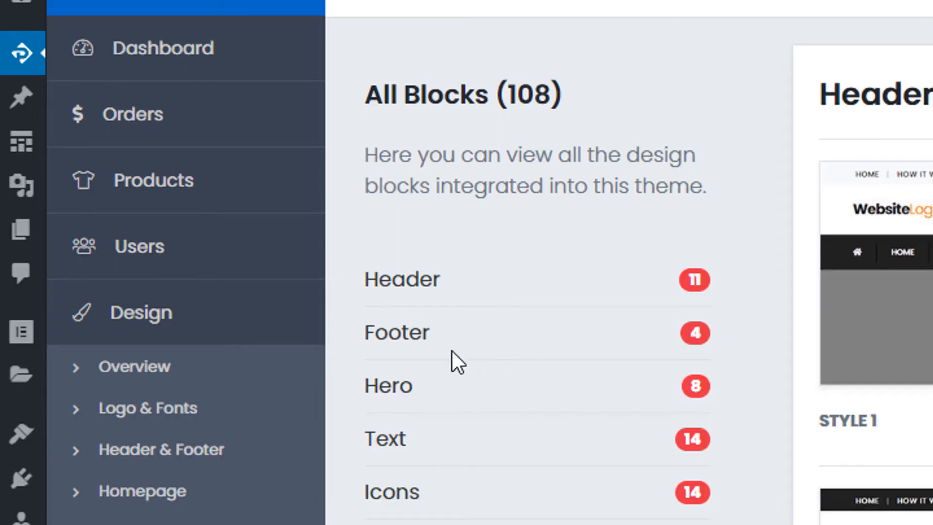
# Look through the Header and Footer block designs in the All Blocks overview
pyautogui.click(414, 336)
pyautogui.click(425, 284)
pyautogui.scroll(-1, 612, 378)
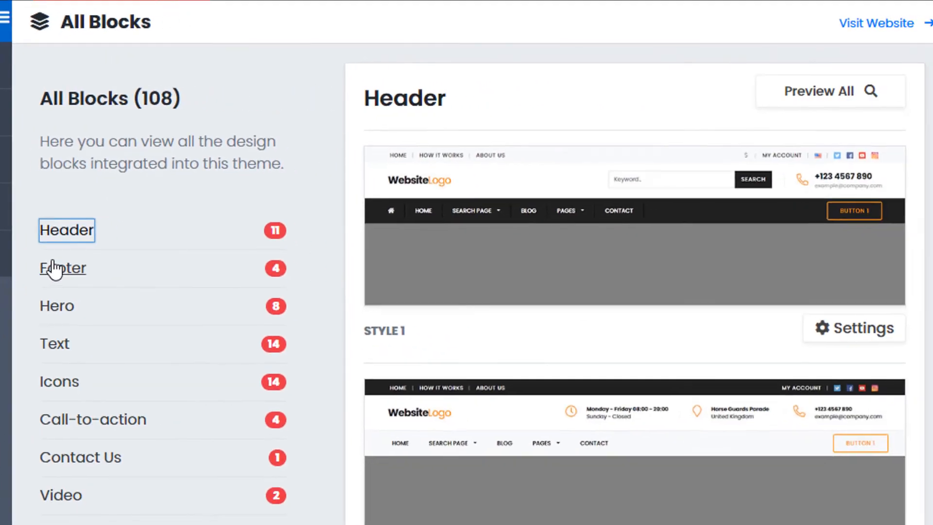
pyautogui.click(379, 324)
pyautogui.scroll(-5, 612, 311)
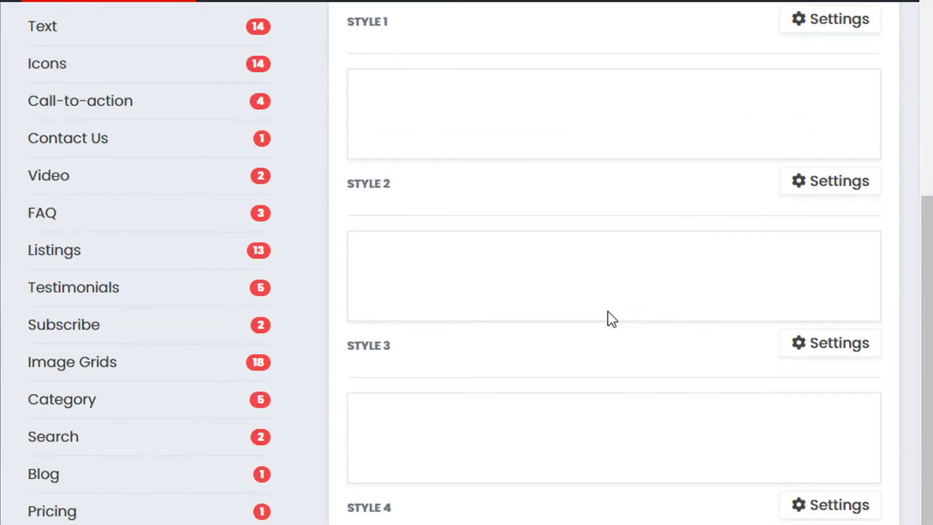
pyautogui.scroll(6, 607, 310)
# Examine the Hero block designs from Hero Map 1 through the Hero Search variants to Hero Text 1
pyautogui.click(44, 303)
pyautogui.scroll(-20, 523, 287)
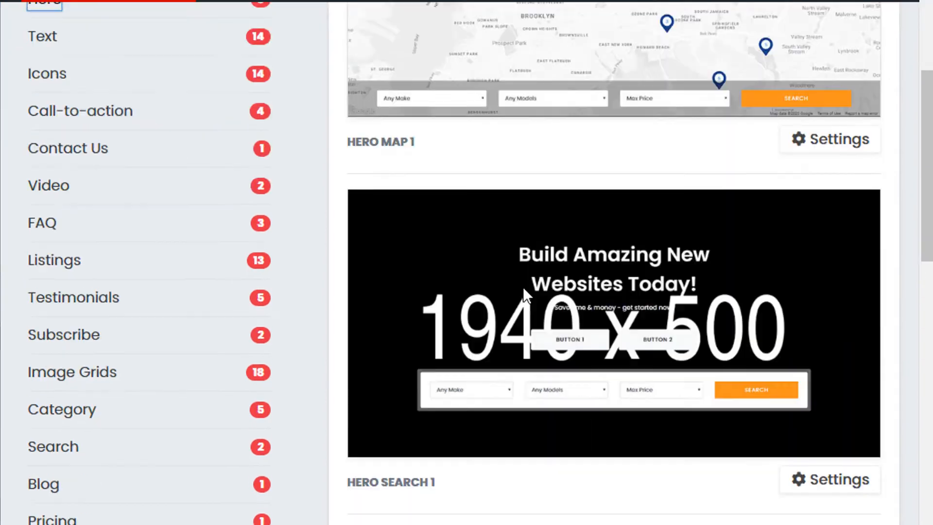
pyautogui.scroll(9, 503, 305)
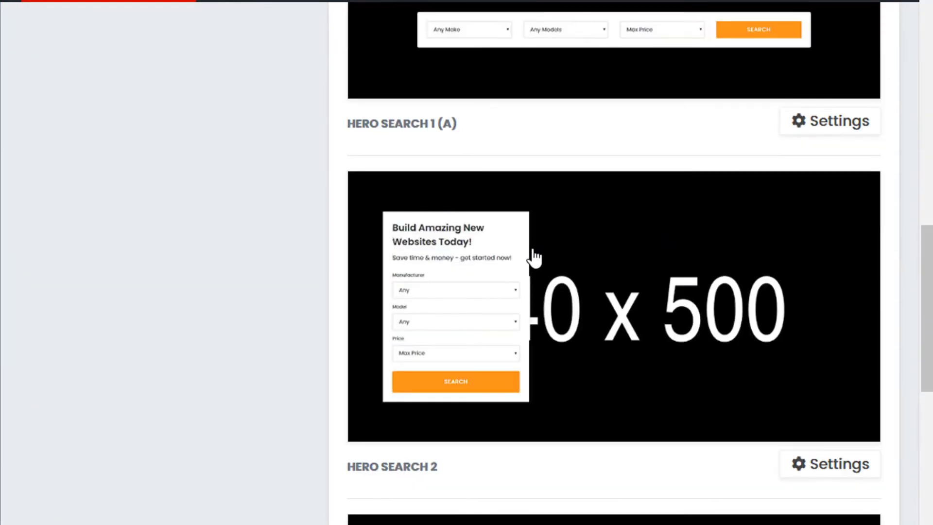
pyautogui.scroll(10, 486, 301)
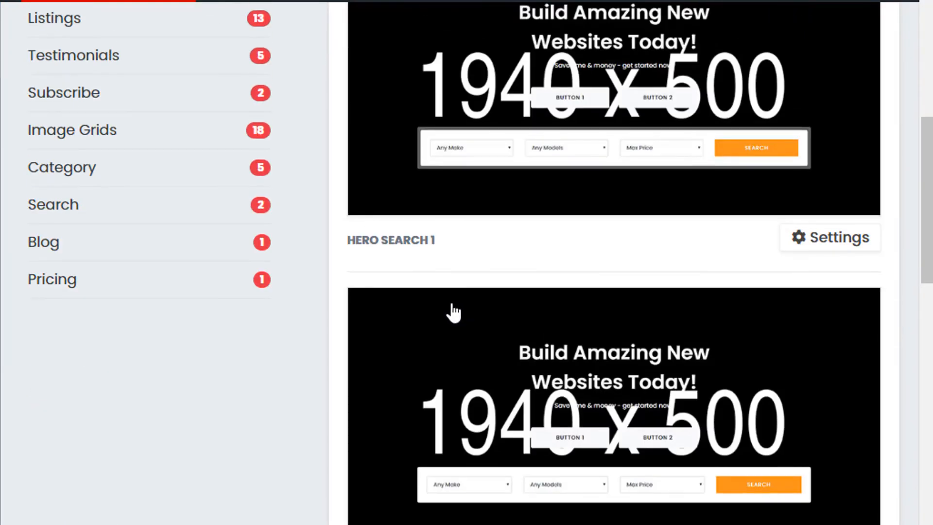
pyautogui.scroll(-6, 501, 359)
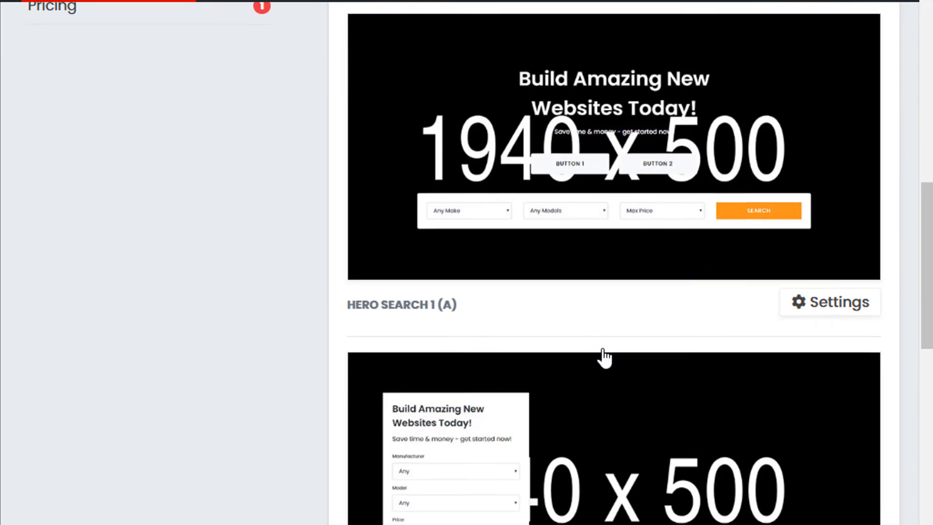
pyautogui.scroll(-9, 583, 345)
pyautogui.scroll(-7, 494, 348)
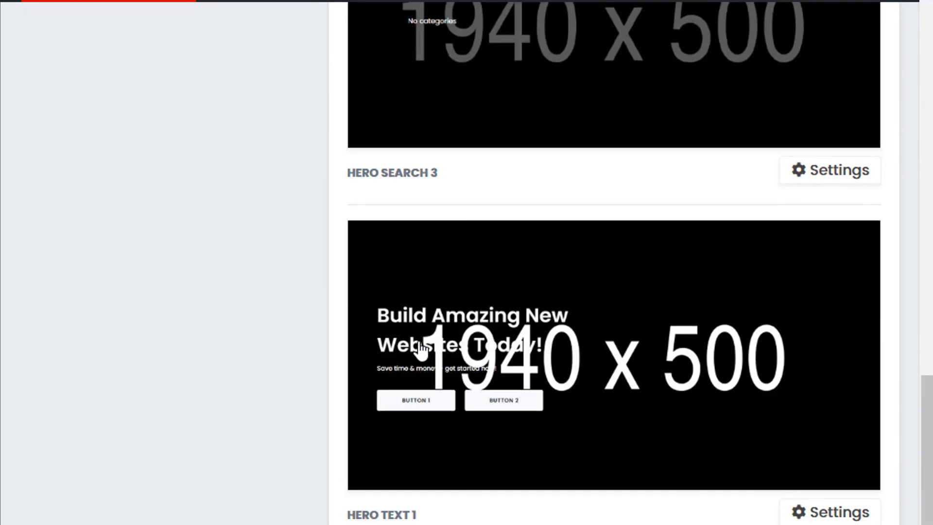
pyautogui.scroll(20, 420, 350)
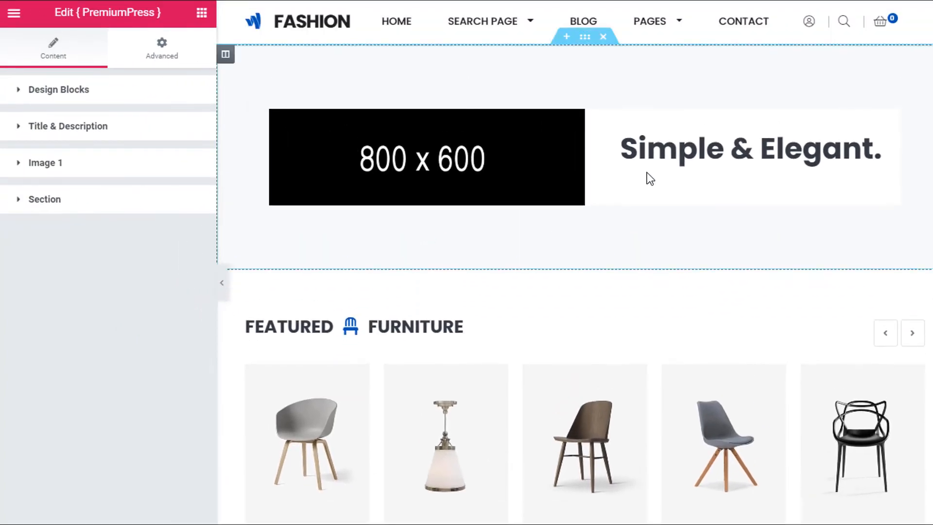
# Switch back to the Elementor editor, set the text block's layout to Style 1 and insert mens1-4.jpg as its image
pyautogui.click(56, 102)
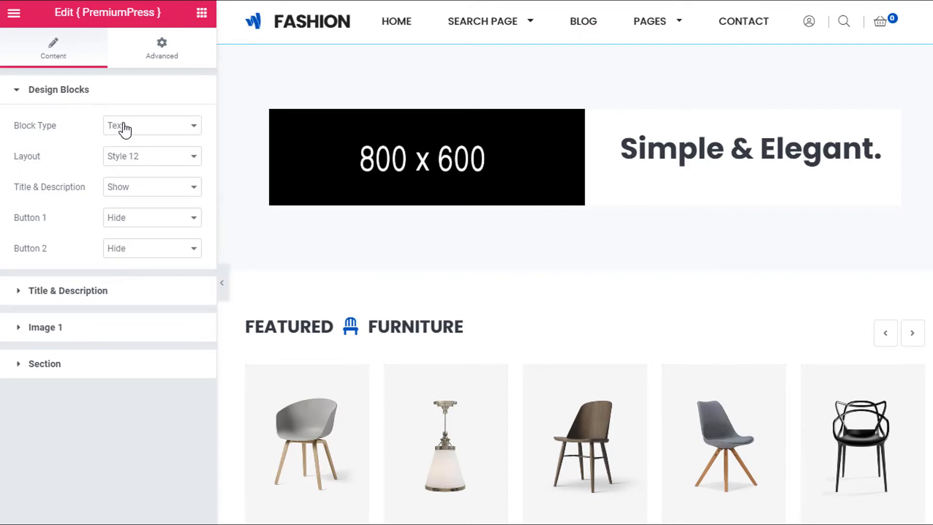
pyautogui.click(134, 155)
pyautogui.click(139, 170)
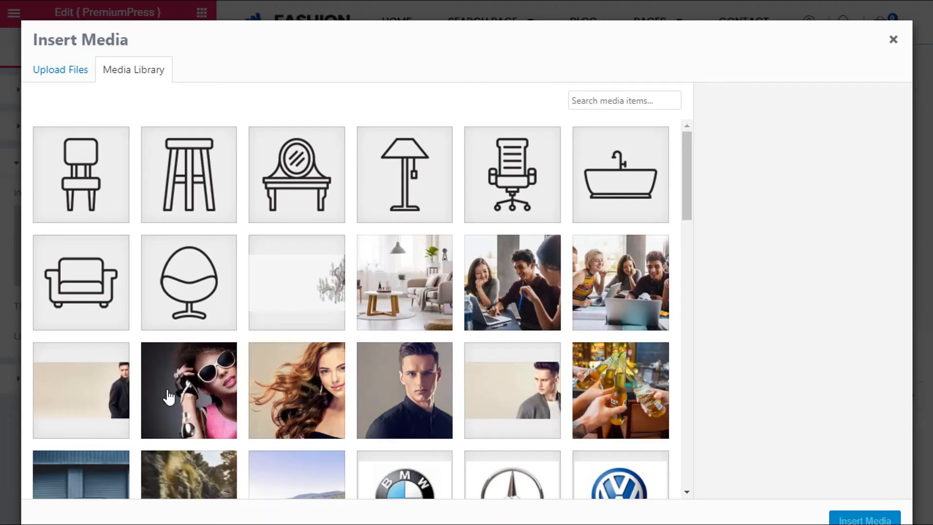
pyautogui.click(404, 407)
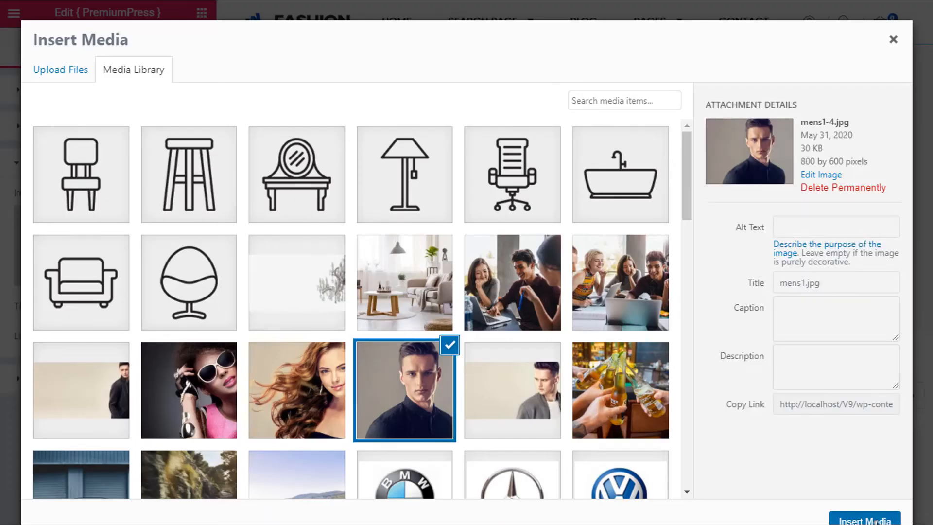
pyautogui.click(864, 519)
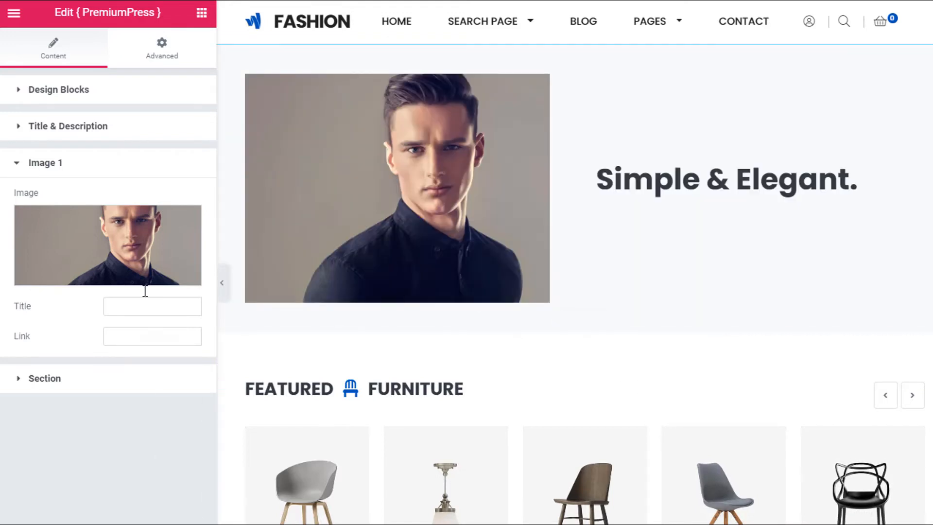
# Replace the text block's title with "Welcome to my wesbiste."
pyautogui.click(71, 136)
pyautogui.click(99, 302)
pyautogui.hotkey('ctrl', 'a')
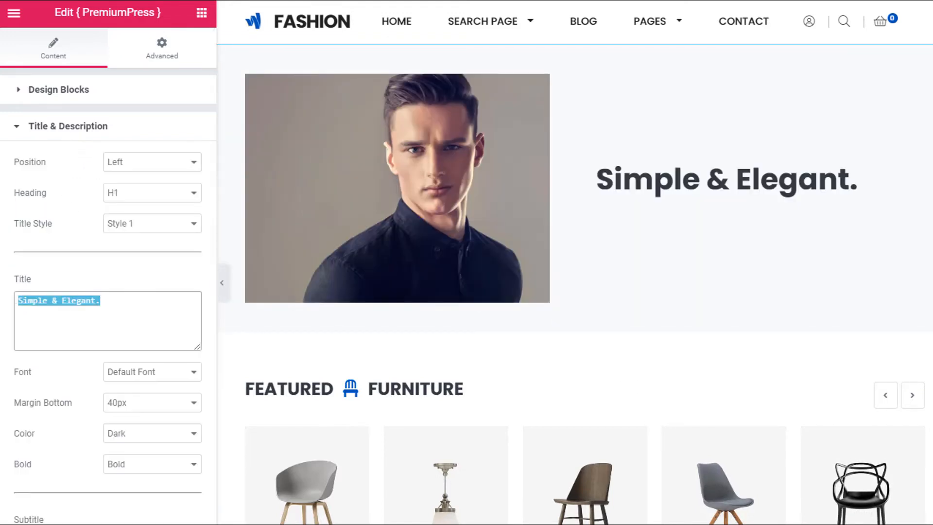
pyautogui.write('Welcome t')
pyautogui.write('o m')
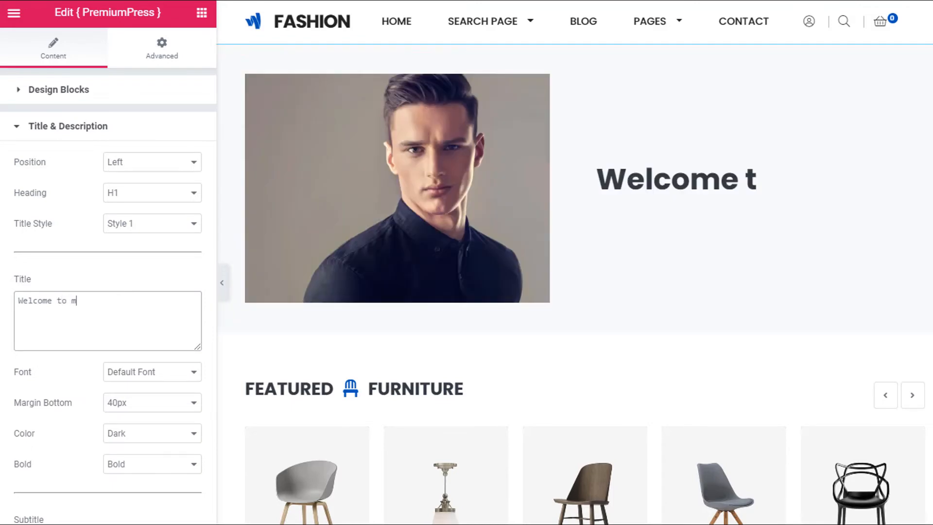
pyautogui.write('y wesbiste')
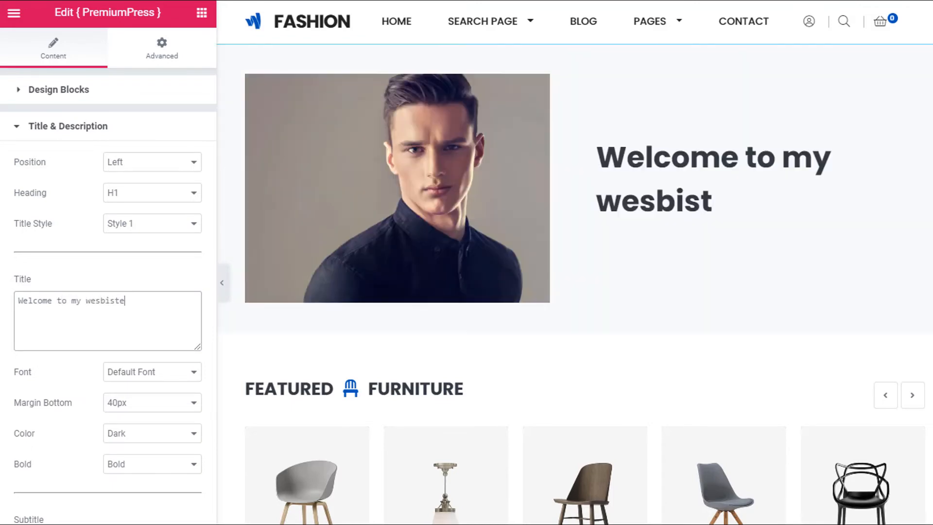
pyautogui.write('.')
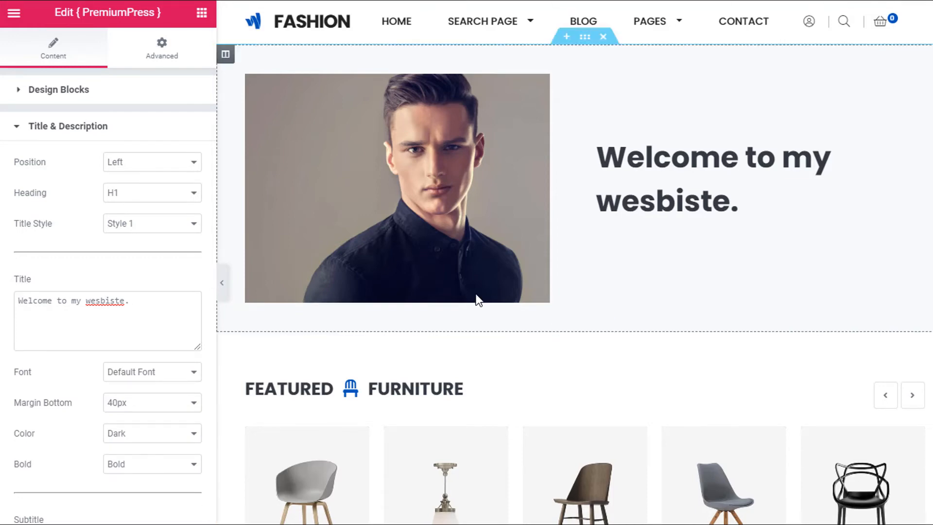
# Preview the edited page and review its sections from the welcome block down to the footer
pyautogui.click(119, 524)
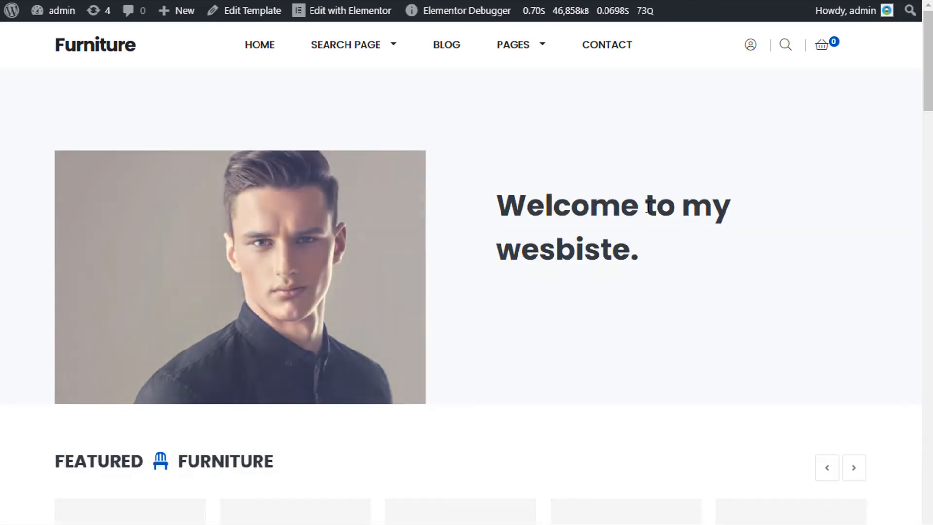
pyautogui.scroll(-8, 540, 202)
pyautogui.scroll(-20, 540, 203)
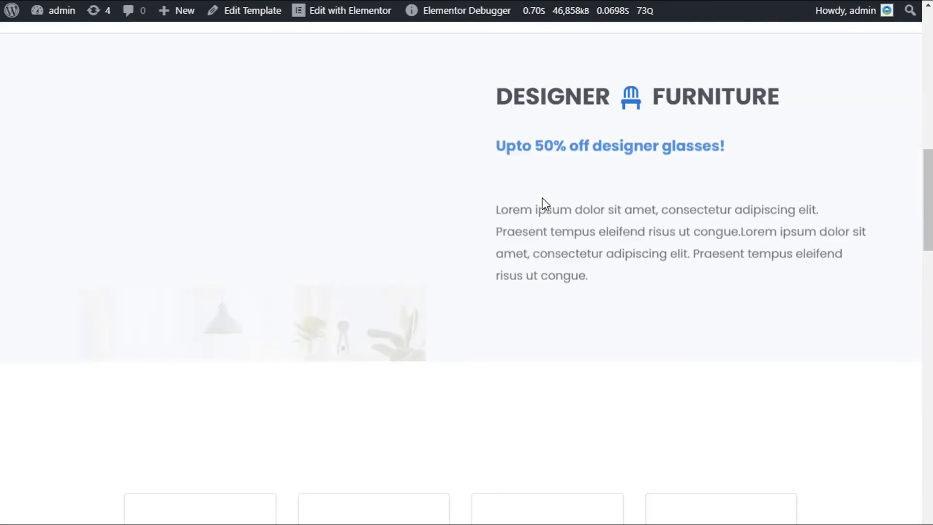
pyautogui.scroll(-12, 548, 197)
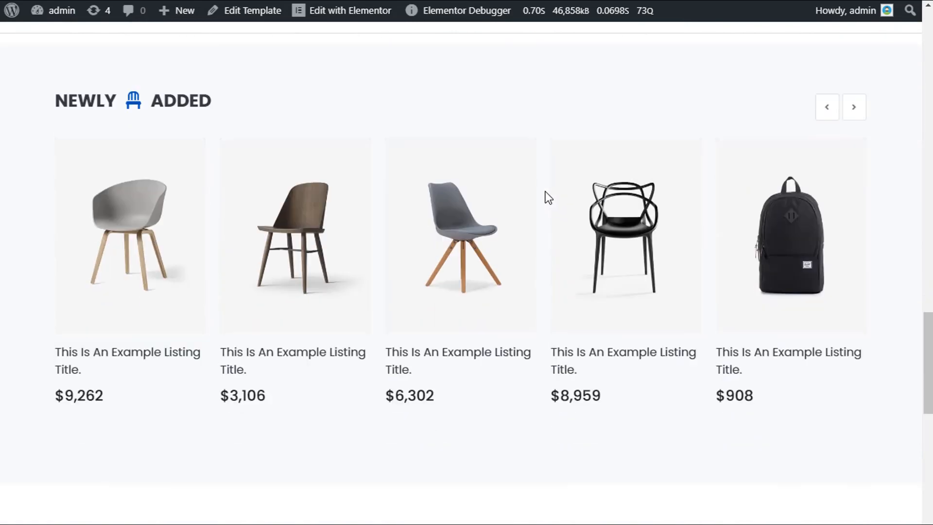
pyautogui.scroll(5, 546, 196)
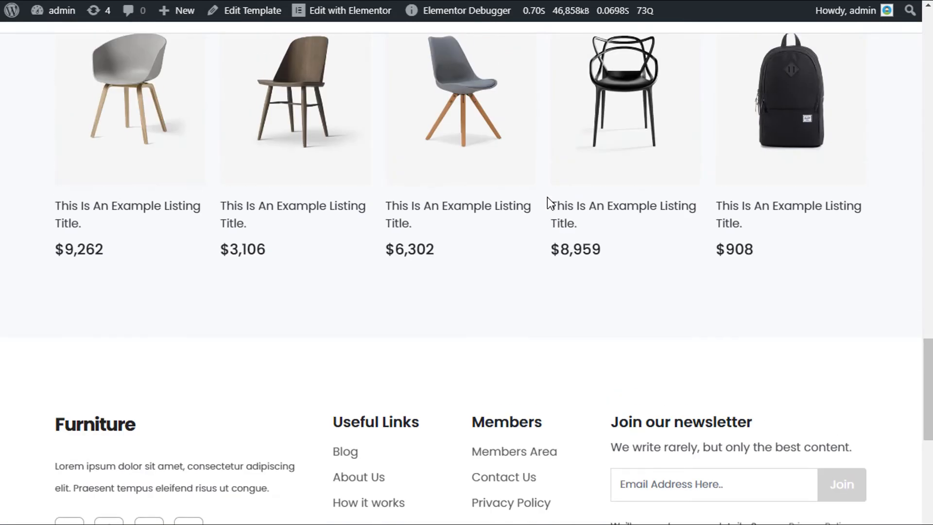
pyautogui.scroll(-7, 671, 215)
# Examine the output code for child themes beneath the previewed page, including the header3 and text1 settings, and return to the welcome block
pyautogui.scroll(-2, 280, 260)
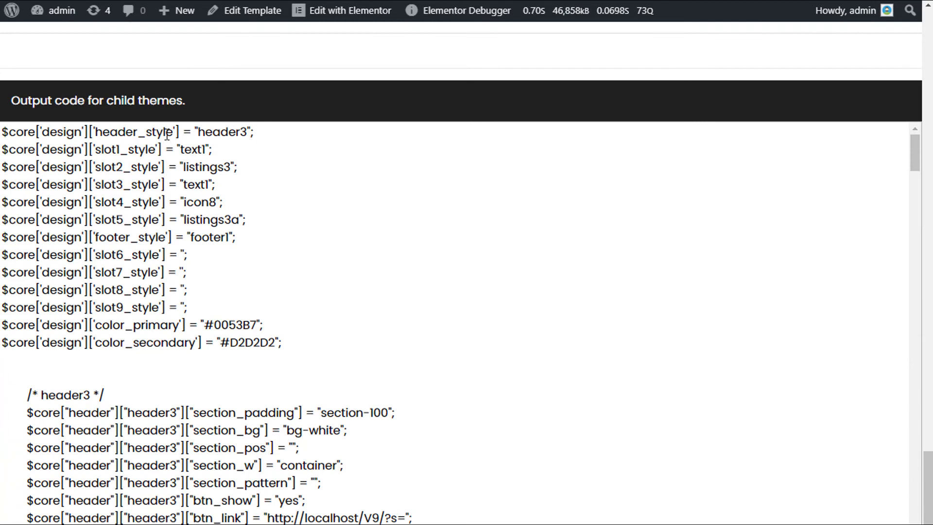
pyautogui.scroll(-6, 419, 312)
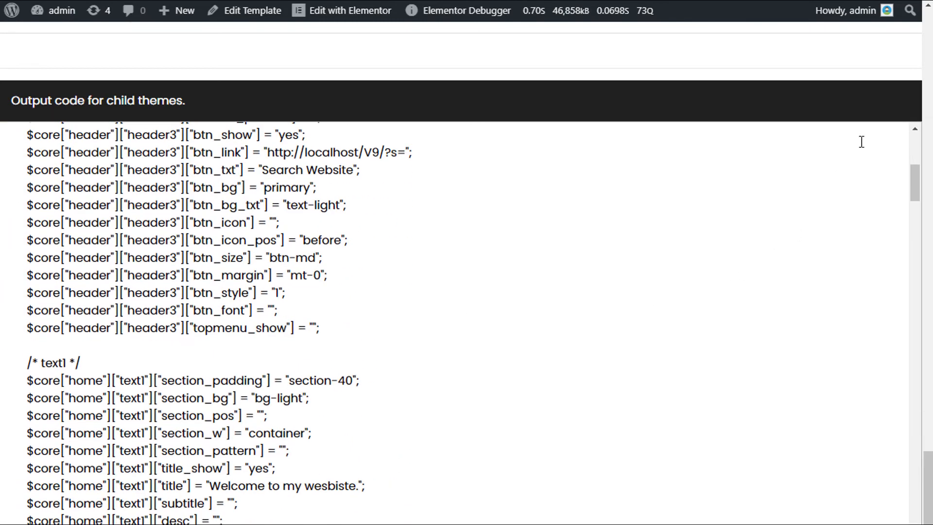
pyautogui.scroll(3, 453, 275)
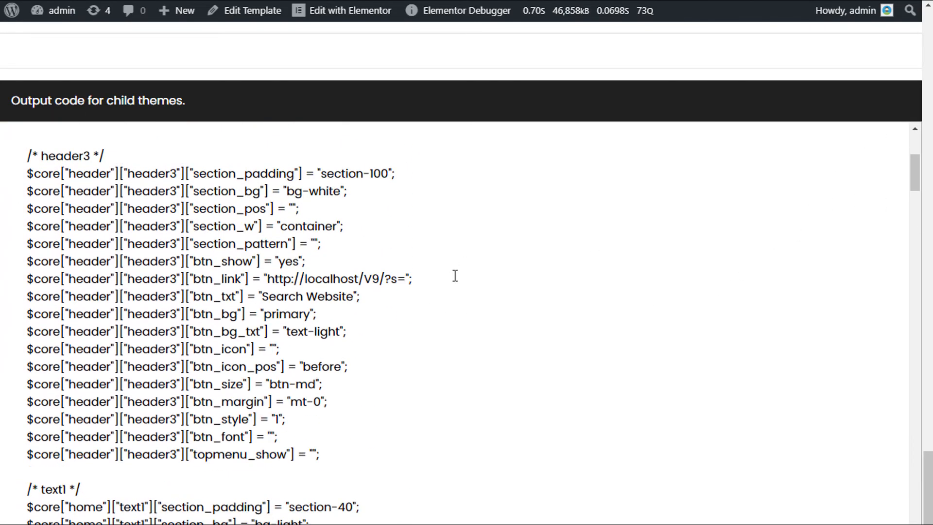
pyautogui.scroll(-15, 443, 308)
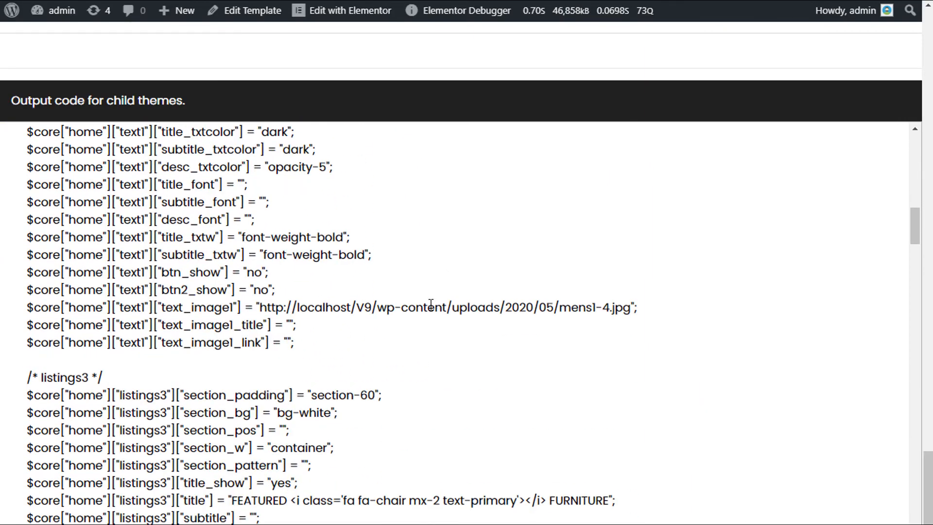
pyautogui.scroll(-6, 234, 293)
pyautogui.click(225, 289)
pyautogui.scroll(-12, 291, 311)
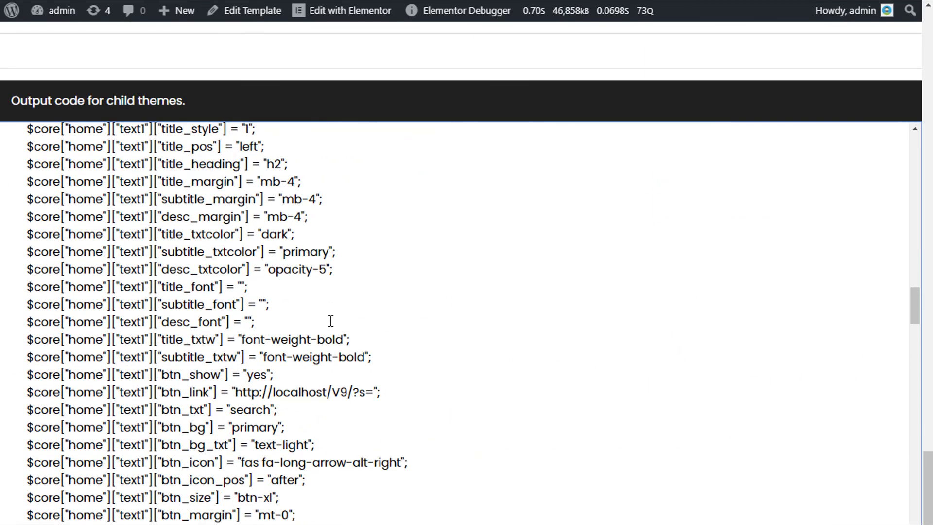
pyautogui.scroll(8, 331, 321)
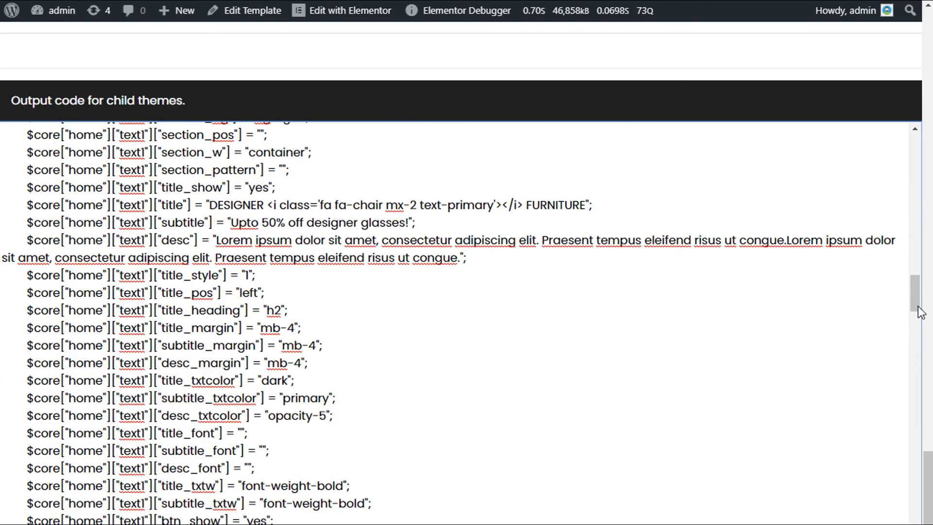
pyautogui.moveTo(917, 291); pyautogui.dragTo(894, 185)
pyautogui.scroll(20, 381, 333)
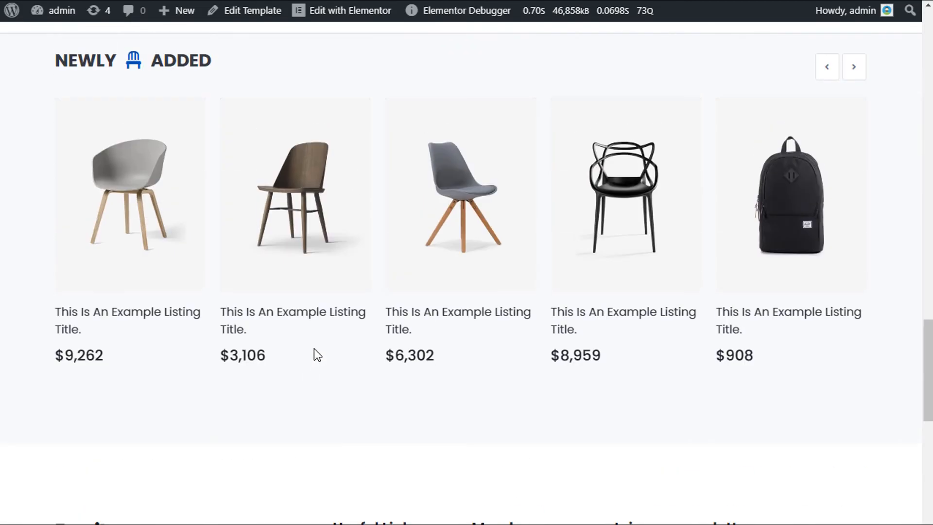
pyautogui.scroll(15, 298, 335)
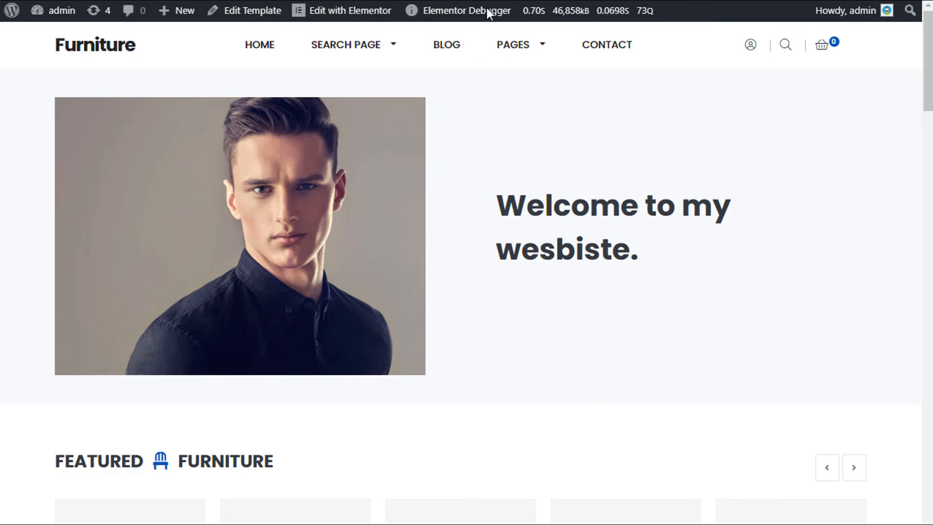
# Switch to the WordPress admin and set the Home Page to NEW HOMEPAGE in the theme's Page Linking settings
pyautogui.click(352, 11)
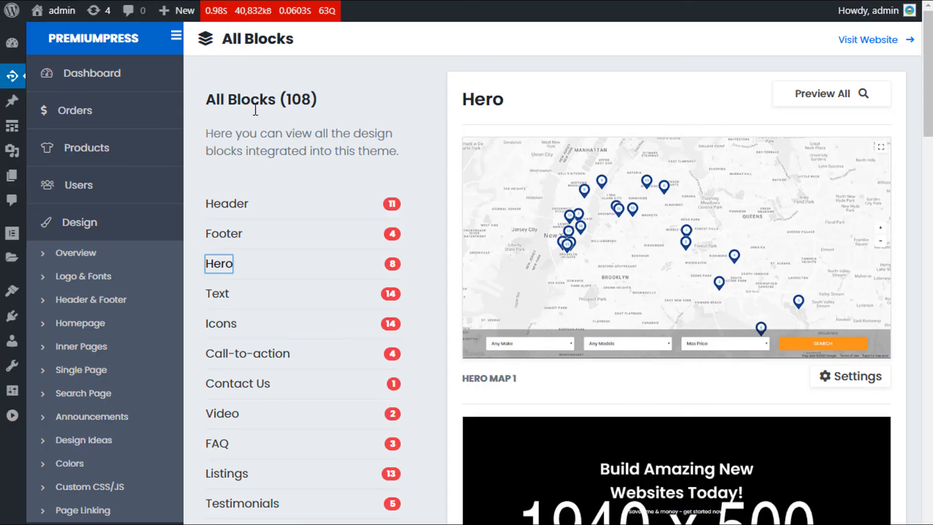
pyautogui.click(77, 253)
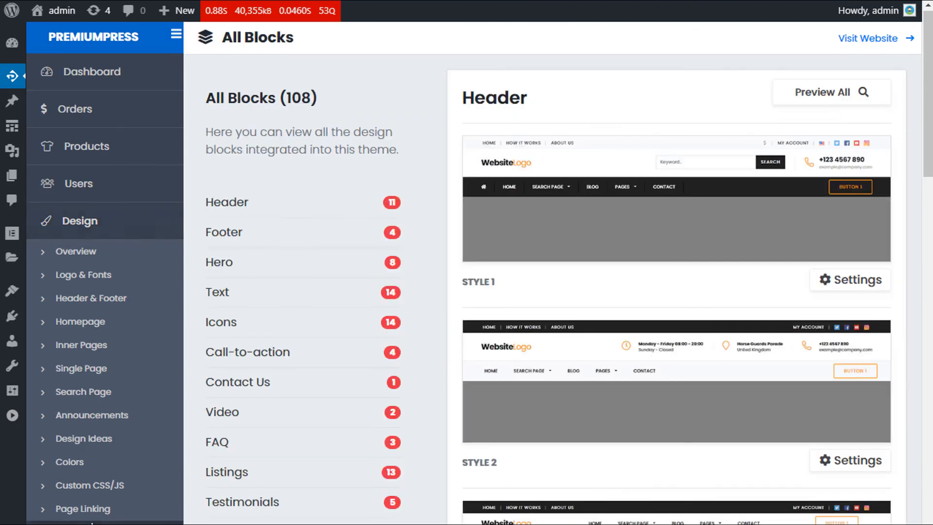
pyautogui.click(101, 515)
pyautogui.scroll(-2, 267, 400)
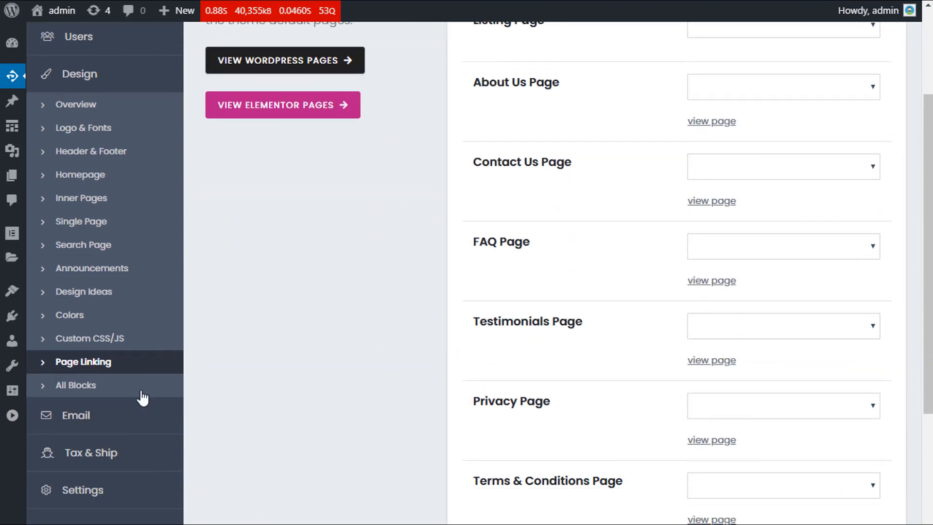
pyautogui.scroll(1, 564, 321)
pyautogui.scroll(1, 566, 311)
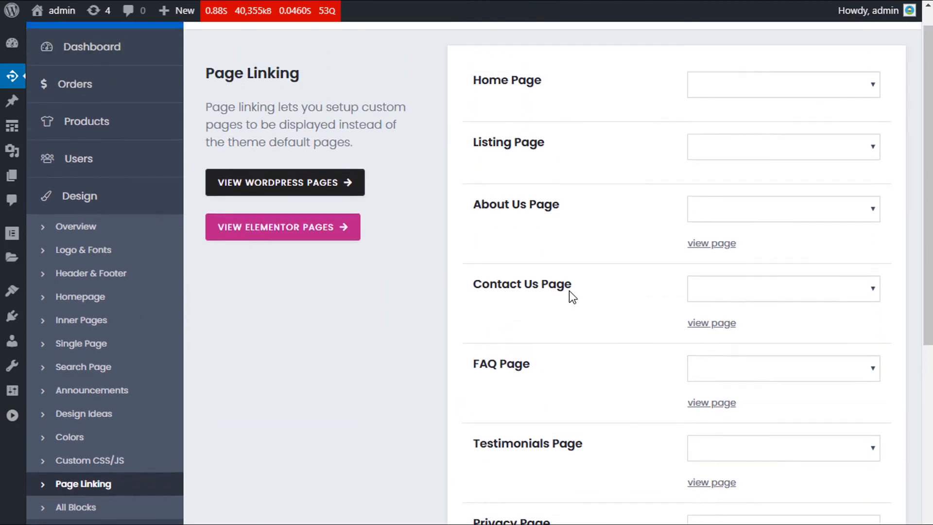
pyautogui.click(725, 109)
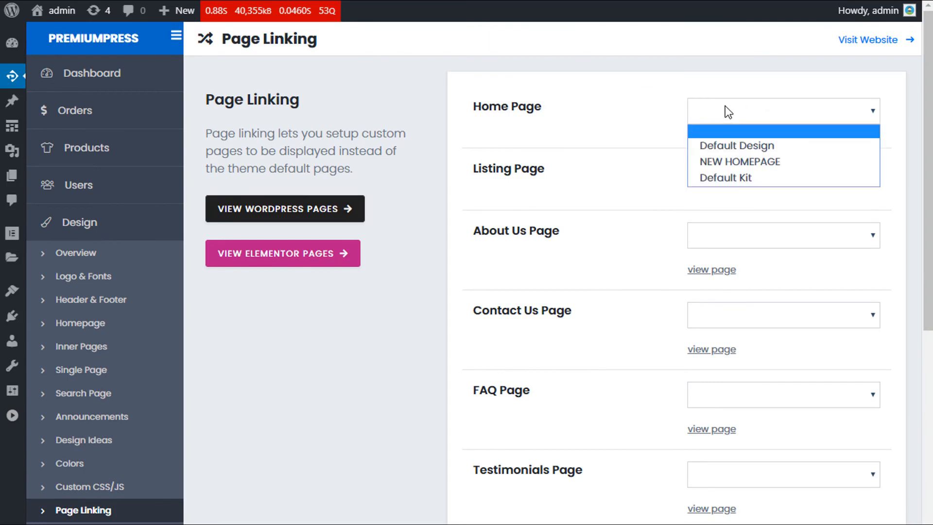
pyautogui.click(728, 162)
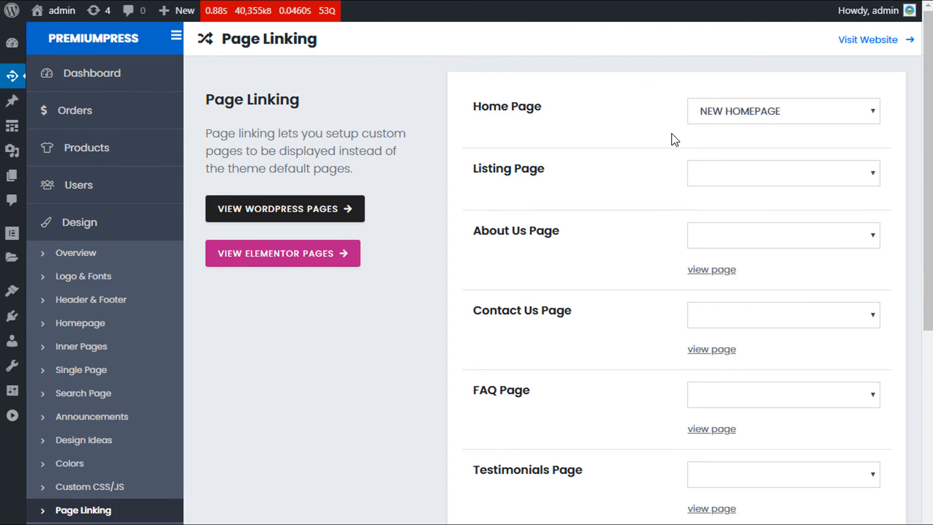
# Visit the live website and look over its homepage
pyautogui.click(851, 40)
pyautogui.scroll(-15, 393, 266)
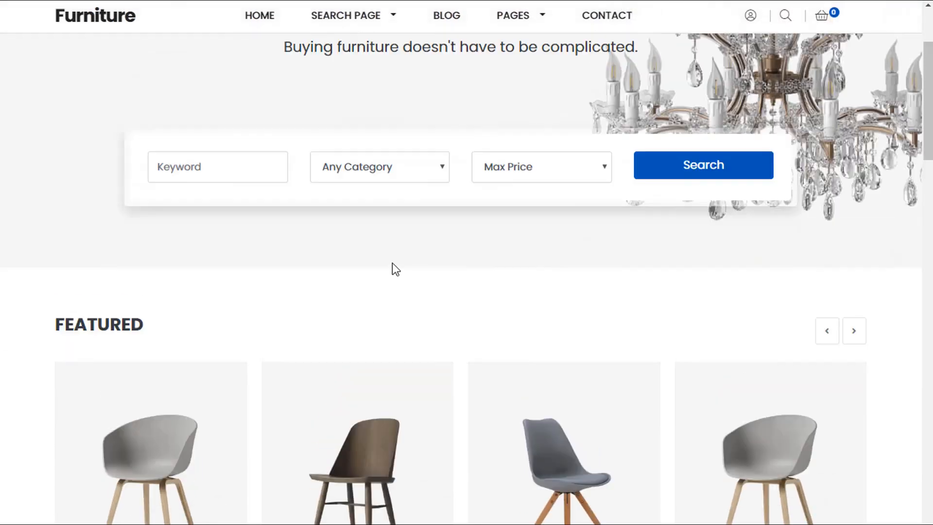
# Return to the Page Linking settings and save them with NEW HOMEPAGE as the Home Page
pyautogui.scroll(15, 406, 259)
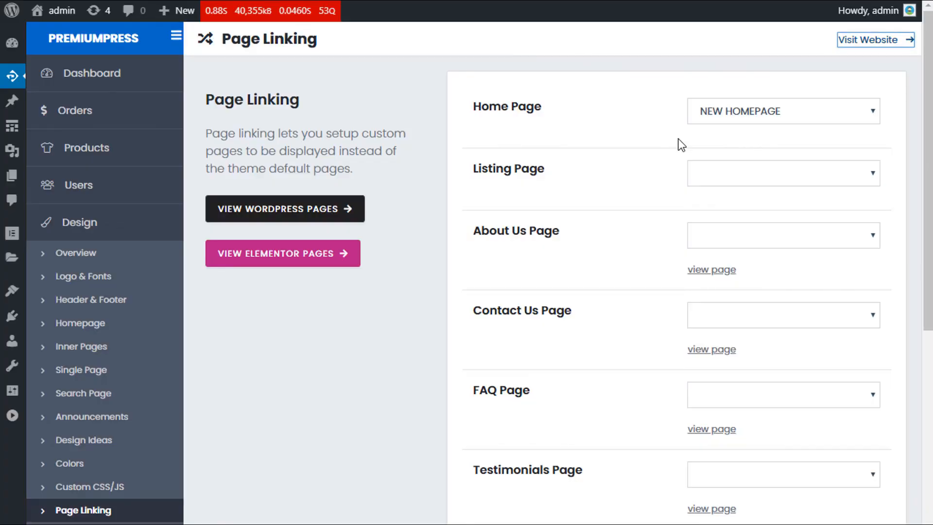
pyautogui.scroll(-8, 527, 181)
pyautogui.click(679, 434)
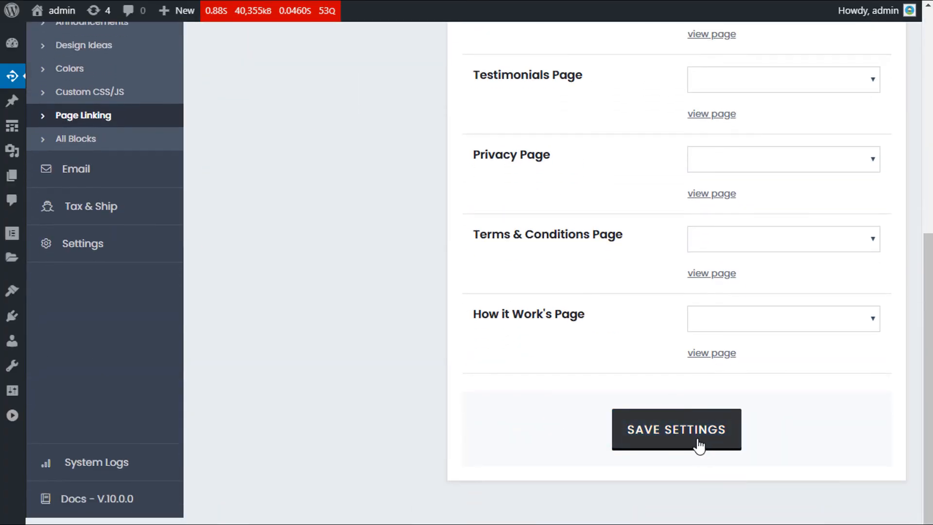
# Switch to the live website and check the homepage from the welcome block to the featured furniture section
pyautogui.moveTo(287, 19)
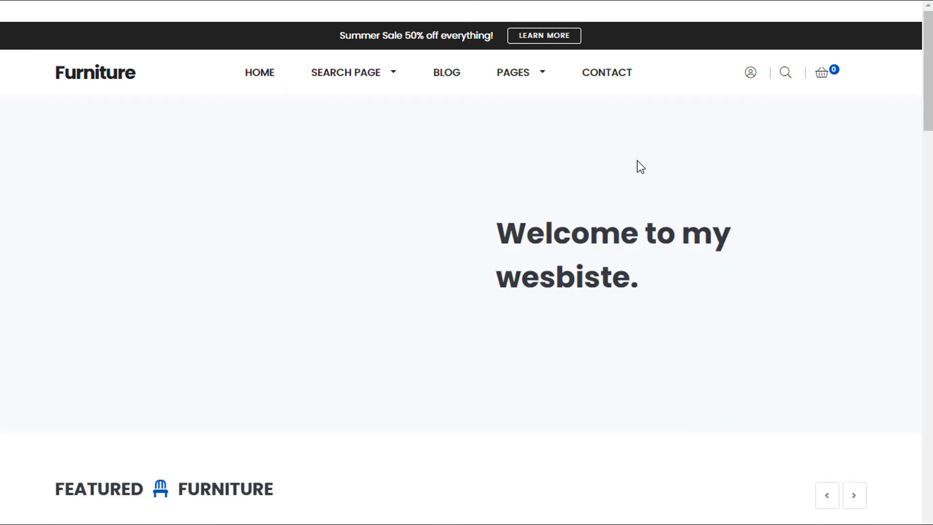
pyautogui.scroll(-5, 534, 228)
pyautogui.scroll(5, 584, 281)
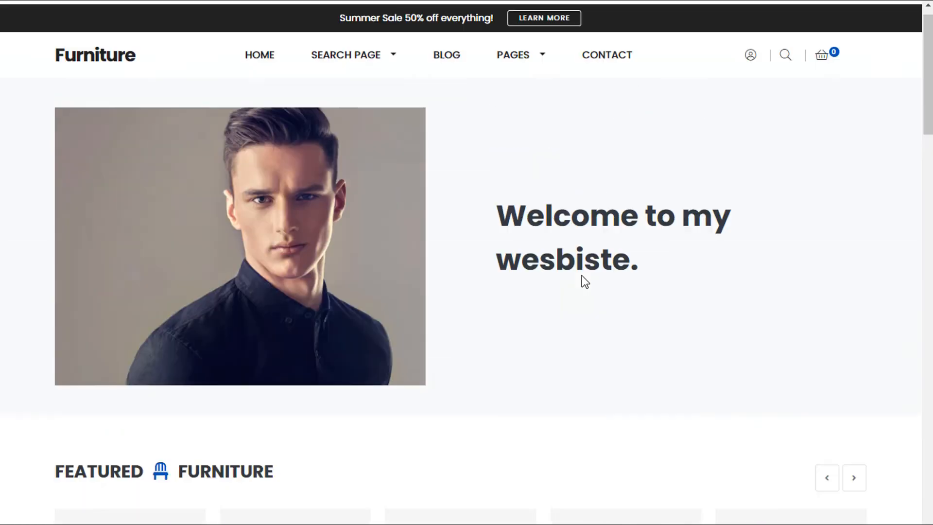
pyautogui.scroll(-5, 379, 277)
pyautogui.scroll(5, 370, 287)
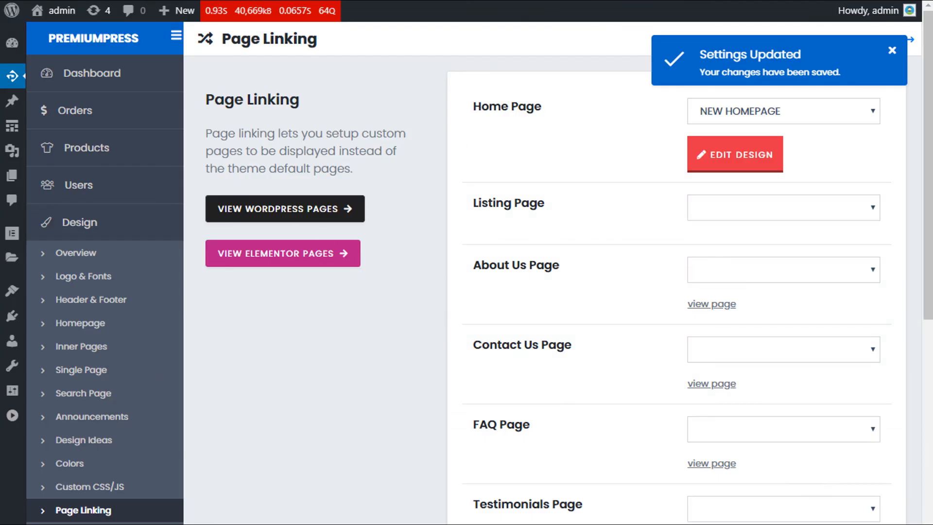
# Return to the Page Linking settings, dismiss the notification and review the linkable pages, including About Us, Contact Us and FAQ
pyautogui.click(888, 51)
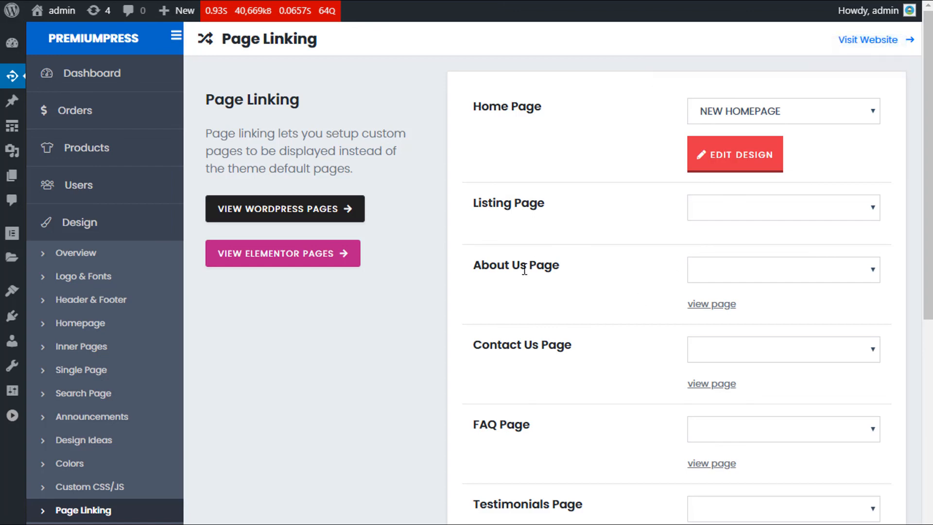
pyautogui.scroll(-2, 523, 275)
pyautogui.scroll(2, 523, 275)
pyautogui.moveTo(547, 265); pyautogui.dragTo(483, 286)
pyautogui.moveTo(543, 345); pyautogui.dragTo(465, 353)
pyautogui.scroll(-2, 516, 374)
pyautogui.scroll(2, 575, 360)
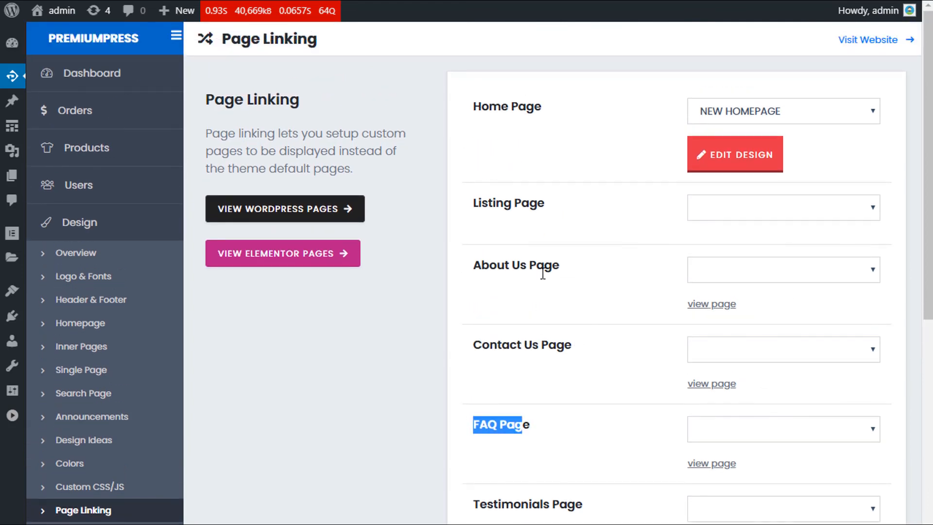
# Examine the designs offered for the Listing Page without changing its selection
pyautogui.click(765, 204)
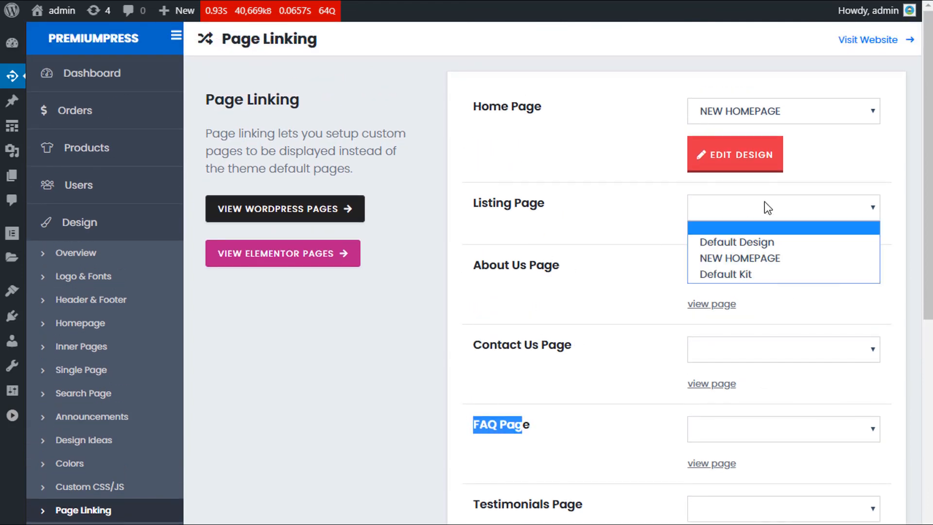
pyautogui.click(765, 204)
pyautogui.scroll(-2, 639, 255)
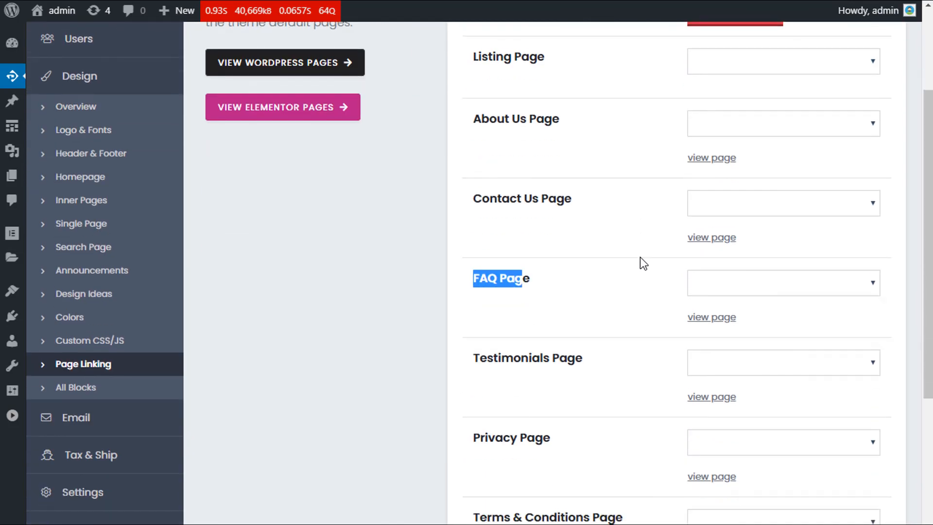
pyautogui.scroll(1, 641, 254)
pyautogui.click(728, 139)
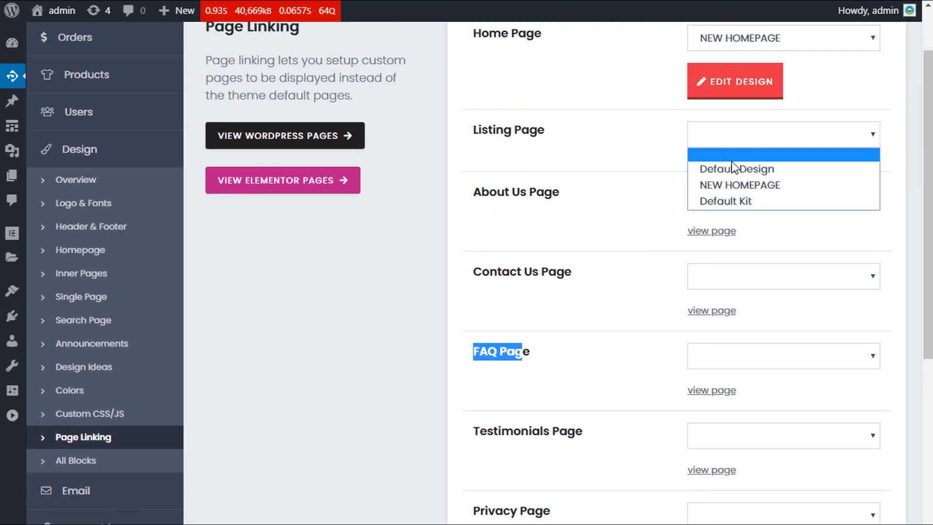
pyautogui.click(617, 161)
pyautogui.click(719, 135)
pyautogui.click(586, 161)
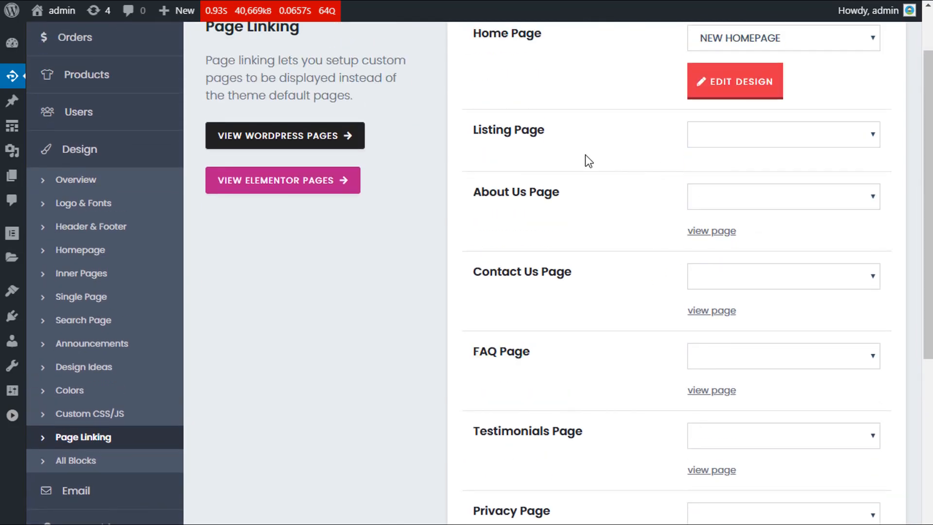
pyautogui.scroll(-1, 586, 192)
pyautogui.scroll(3, 586, 192)
pyautogui.moveTo(514, 263); pyautogui.dragTo(473, 266)
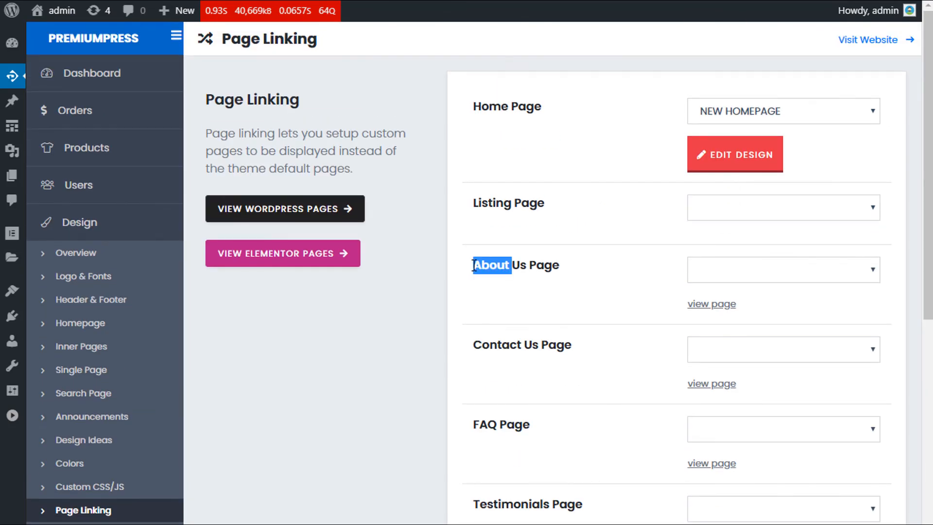
pyautogui.click(523, 264)
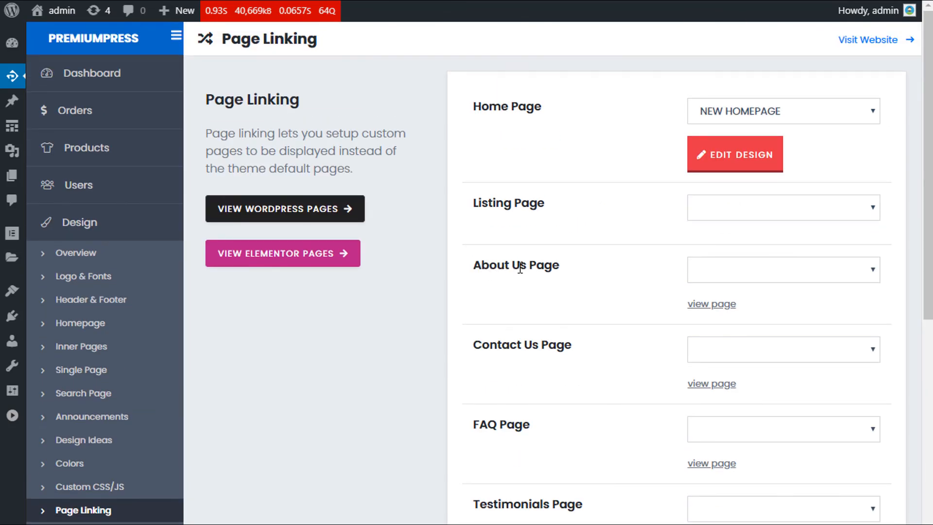